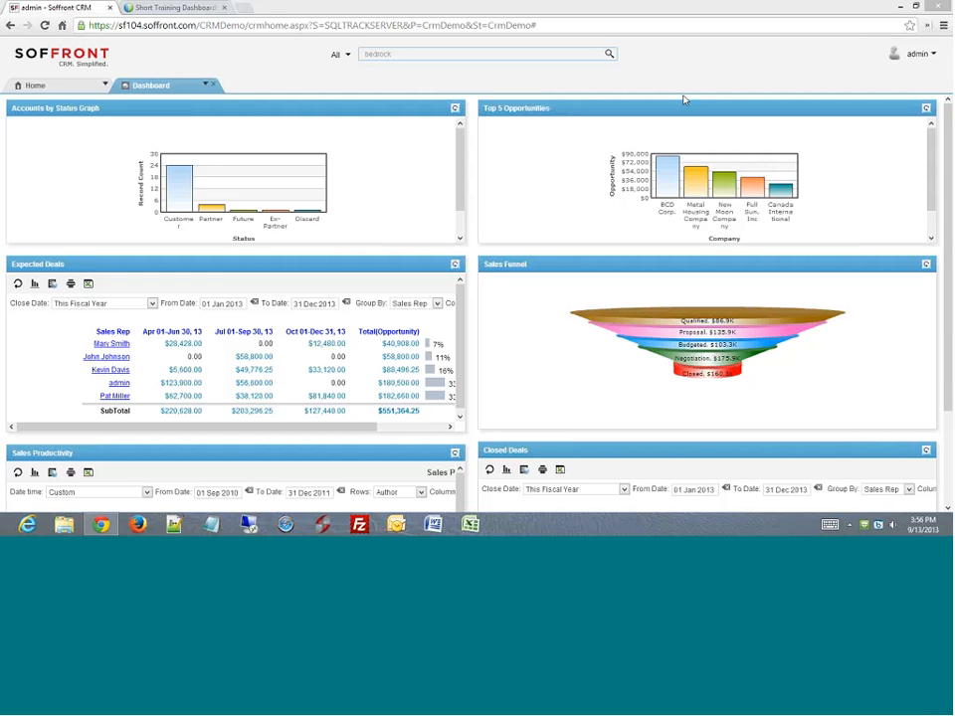
# - Close the dashboard and reopen it from the home page links
pyautogui.click(214, 87)
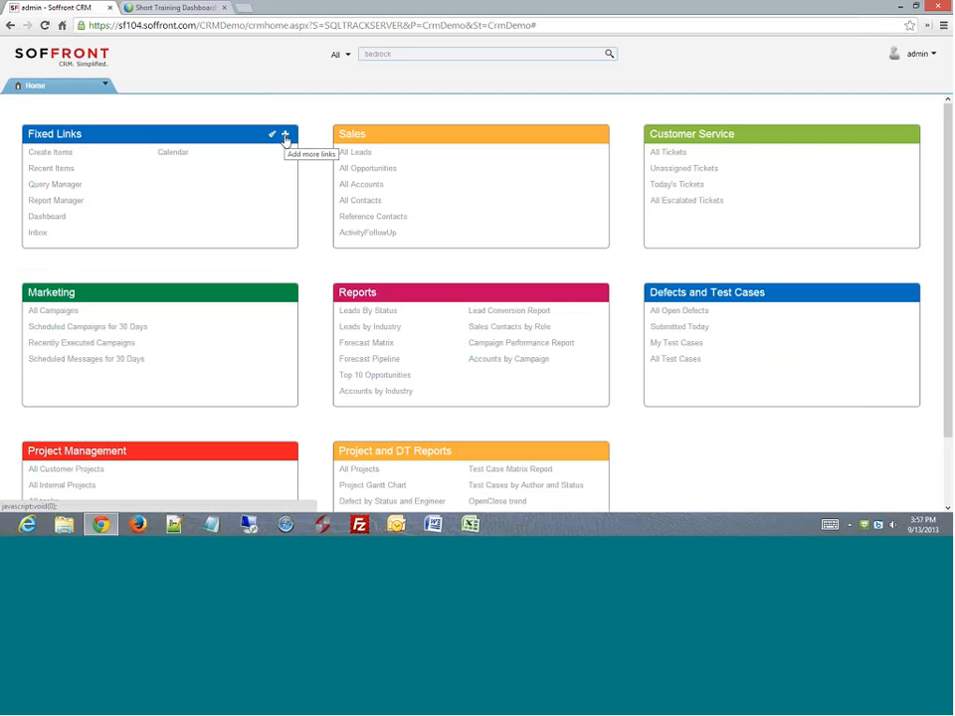
pyautogui.click(48, 218)
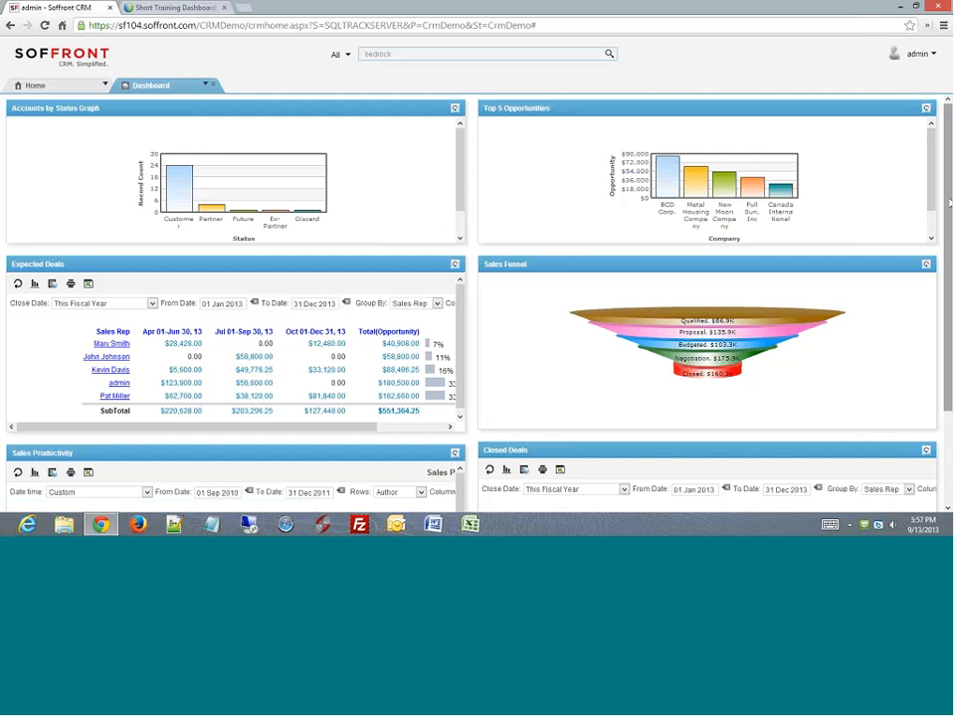
pyautogui.scroll(-3, 950, 202)
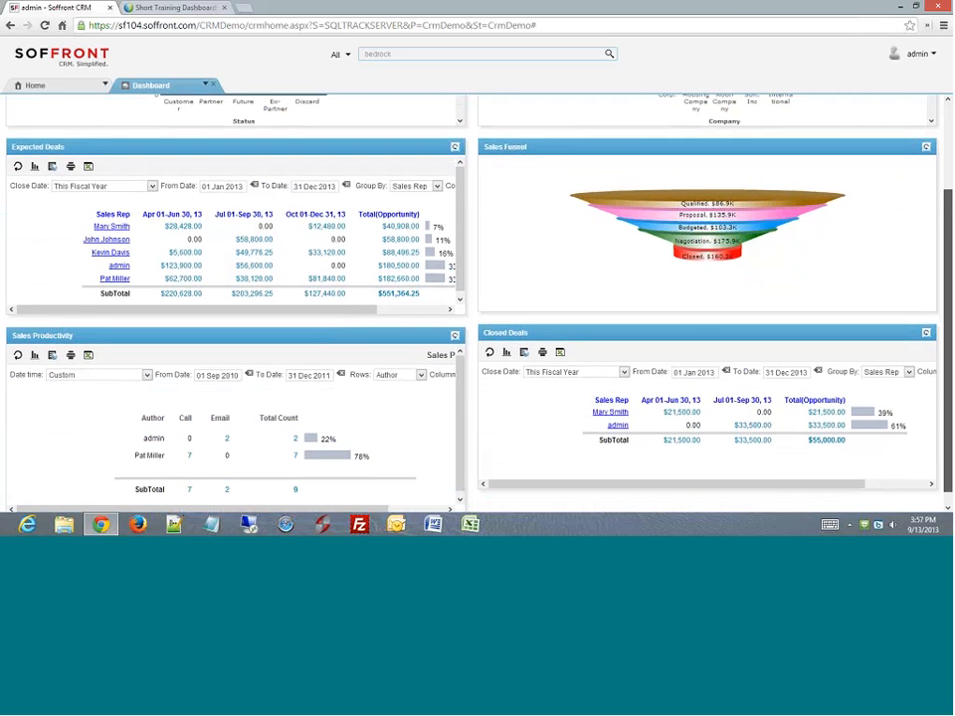
pyautogui.scroll(3, 950, 202)
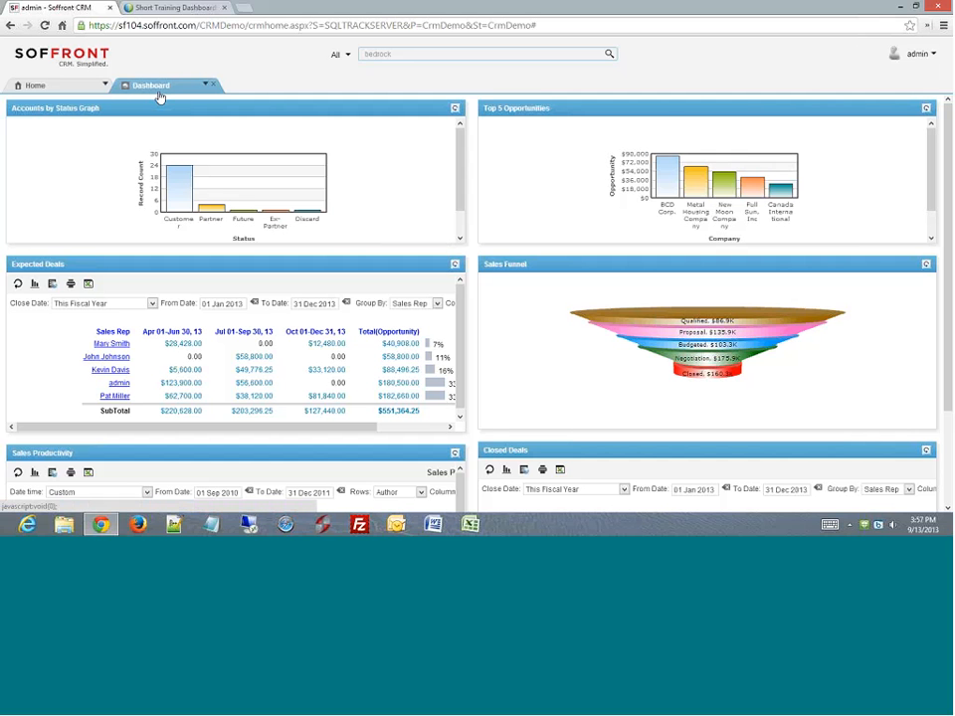
# - Switch through the Helpdesk and Projects dashboards, ending on the Sales Dashboard
pyautogui.moveTo(161, 95)
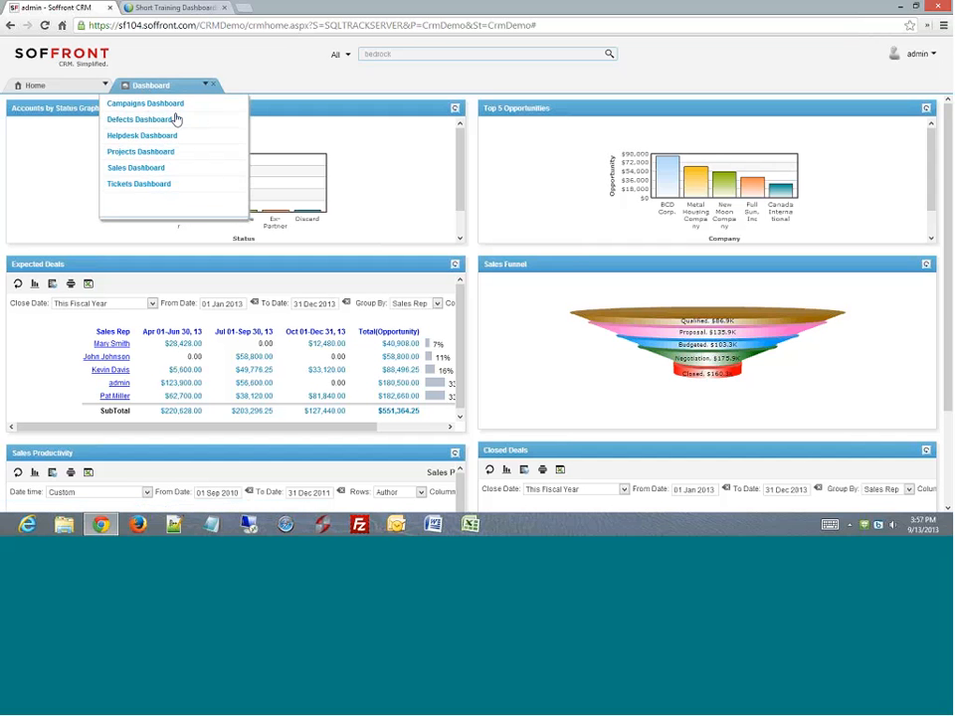
pyautogui.click(138, 186)
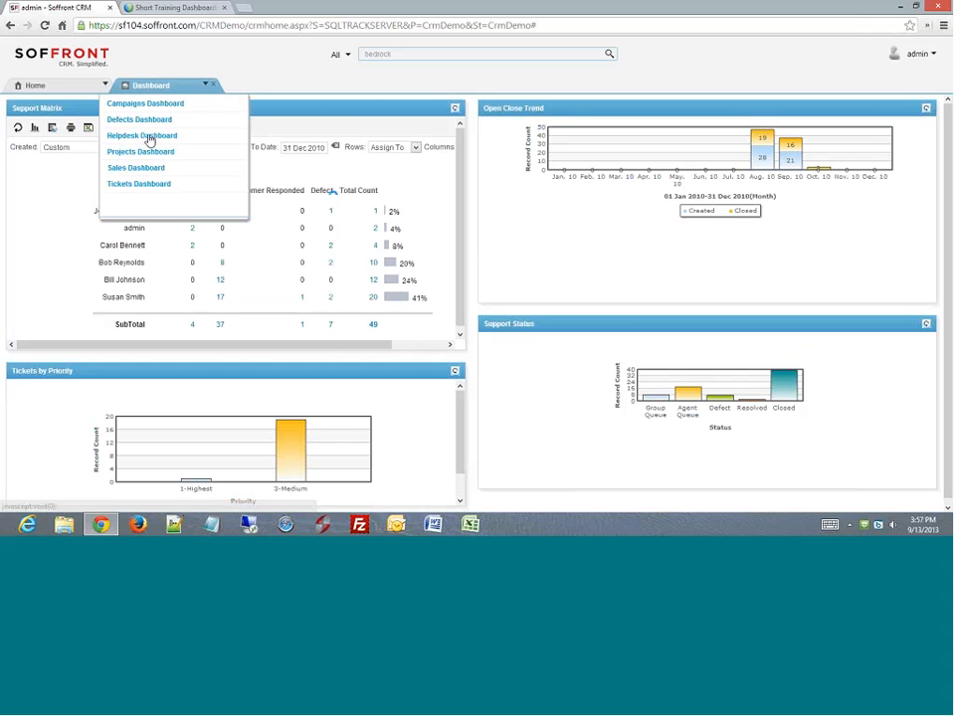
pyautogui.click(142, 153)
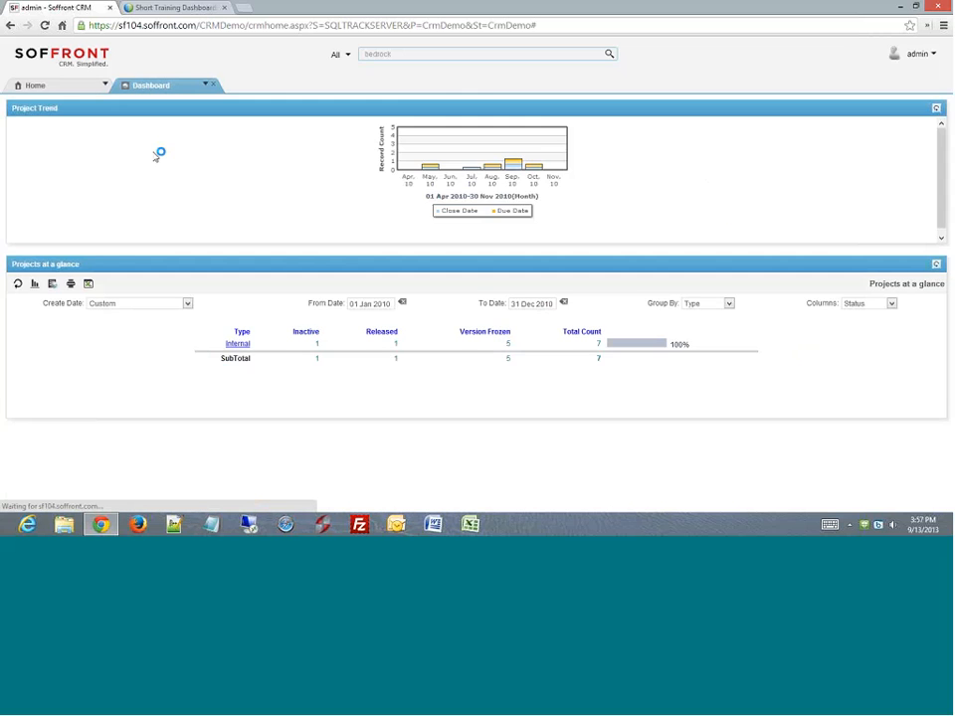
pyautogui.click(152, 90)
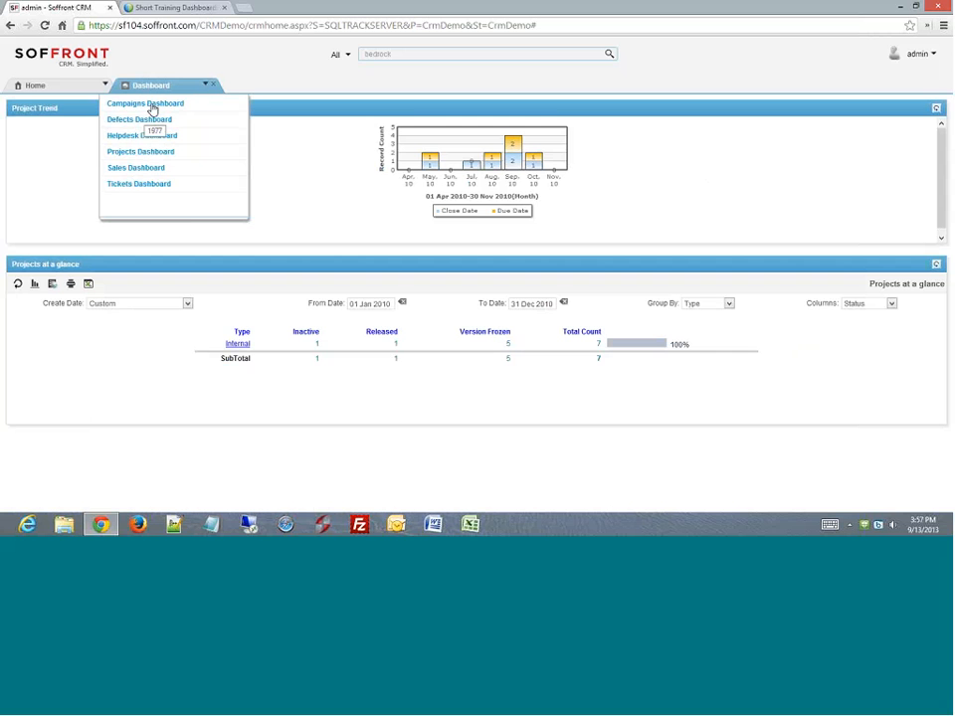
pyautogui.click(137, 168)
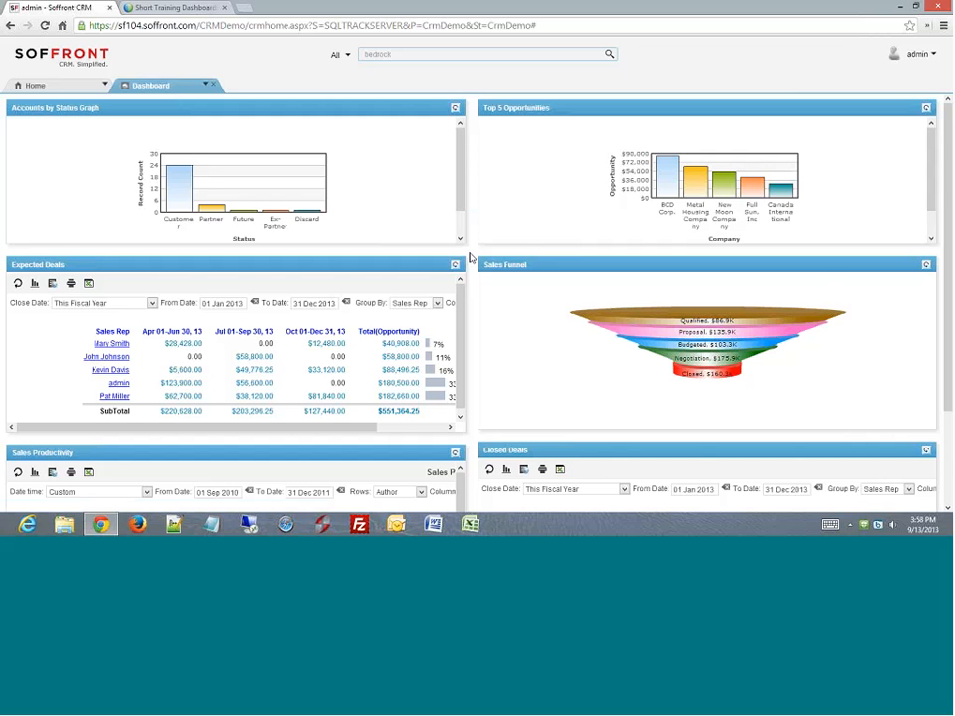
# - Review the Sales Dashboard, highlighting the Accounts by Status Graph title, then clear the highlight
pyautogui.scroll(-3, 471, 256)
pyautogui.scroll(3, 471, 257)
pyautogui.scroll(-3, 473, 269)
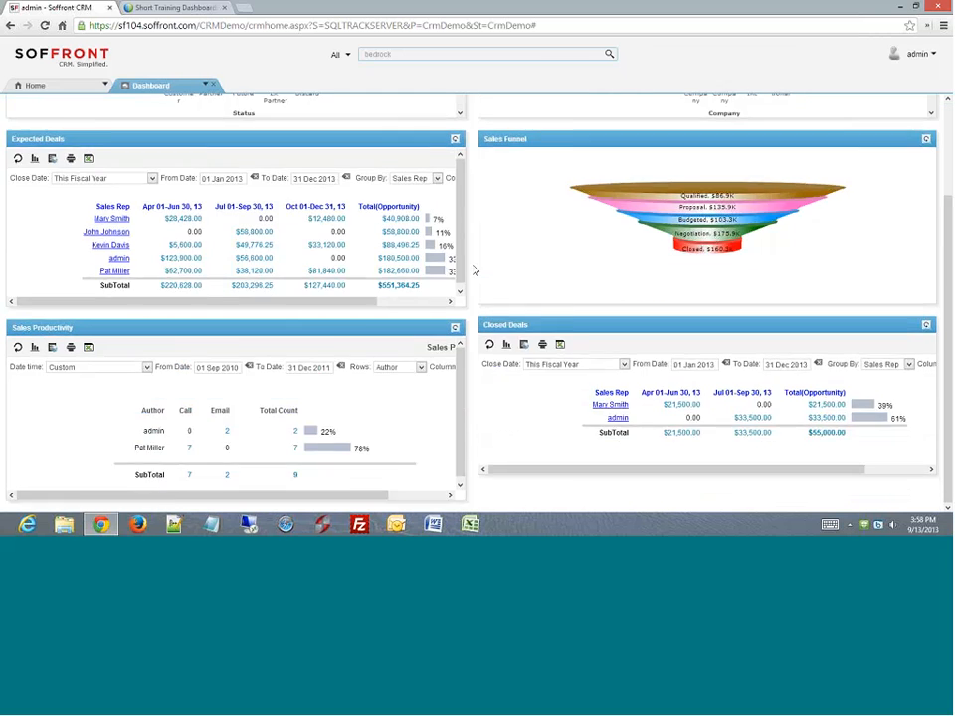
pyautogui.scroll(3, 475, 271)
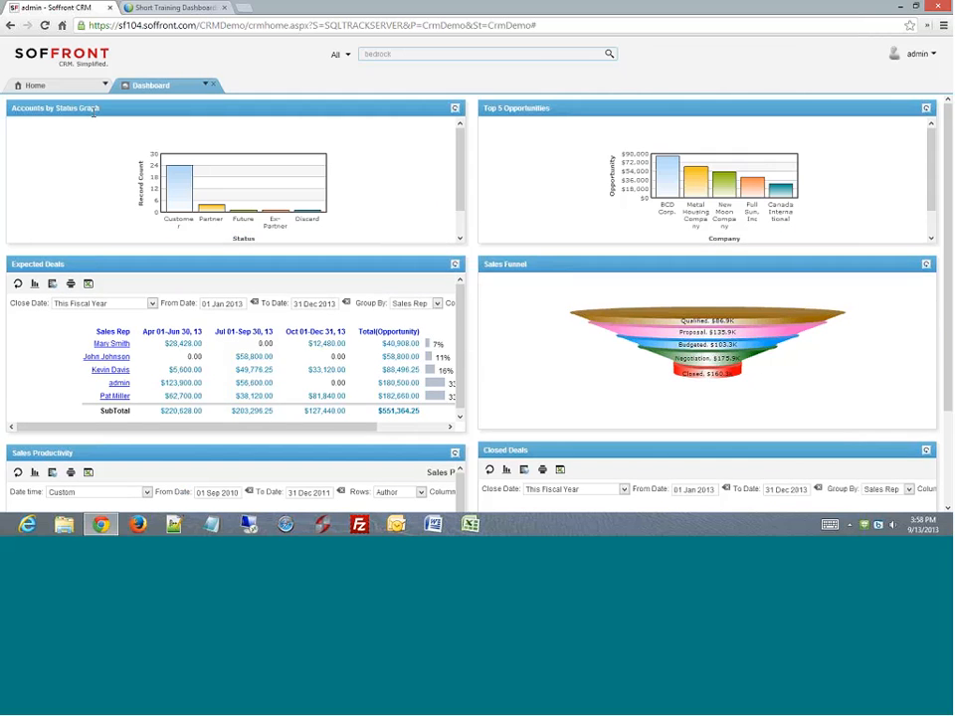
pyautogui.moveTo(102, 109); pyautogui.dragTo(13, 108)
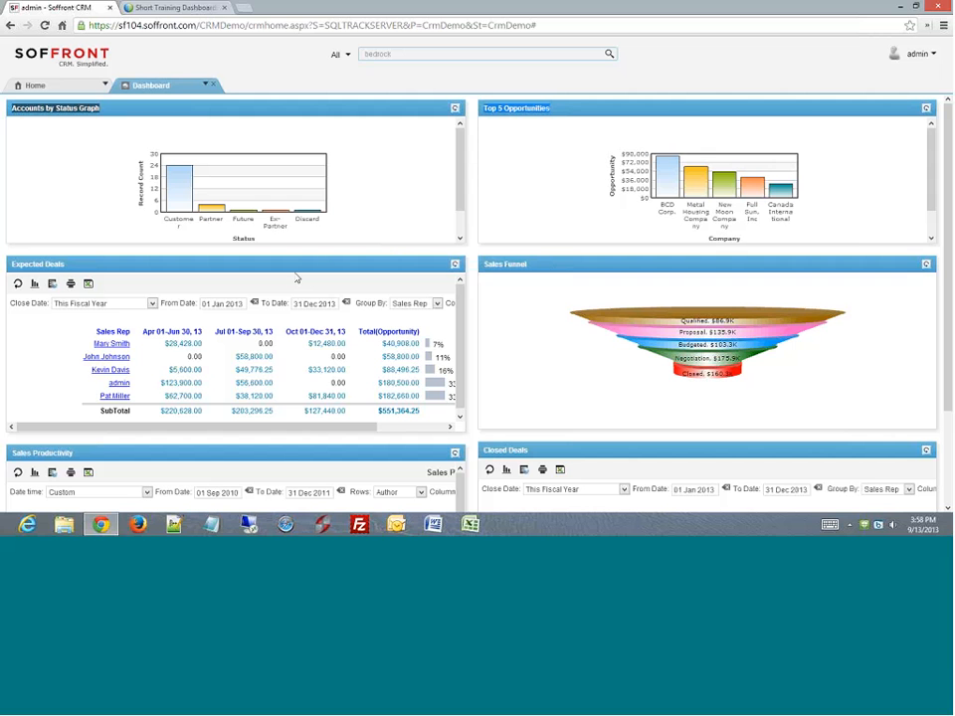
pyautogui.moveTo(319, 429); pyautogui.dragTo(335, 431)
pyautogui.moveTo(463, 330); pyautogui.dragTo(464, 336)
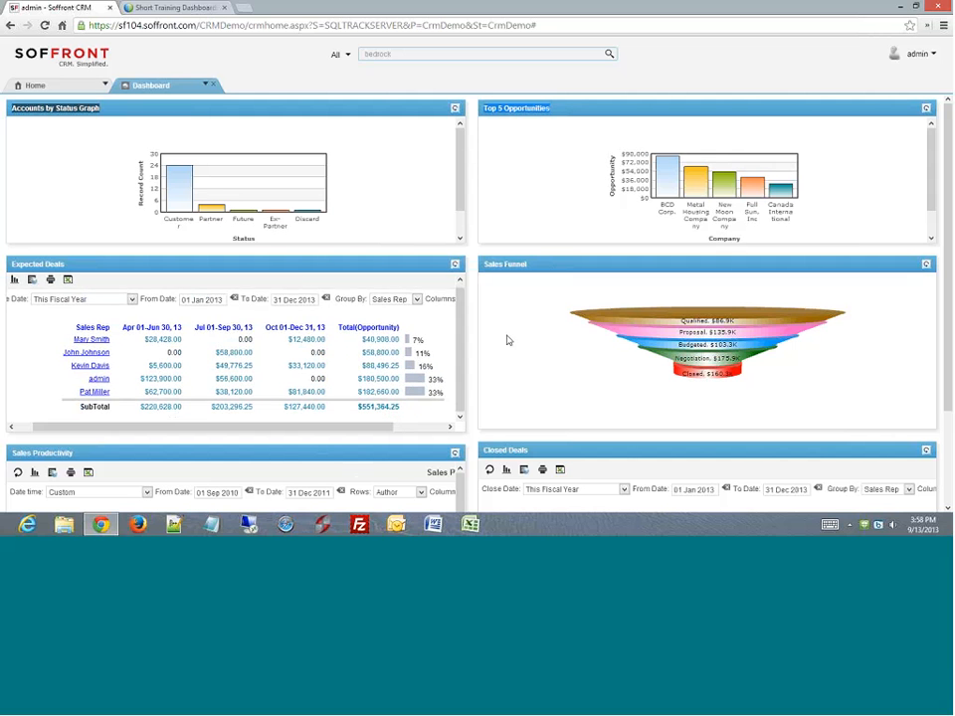
pyautogui.scroll(-1, 562, 341)
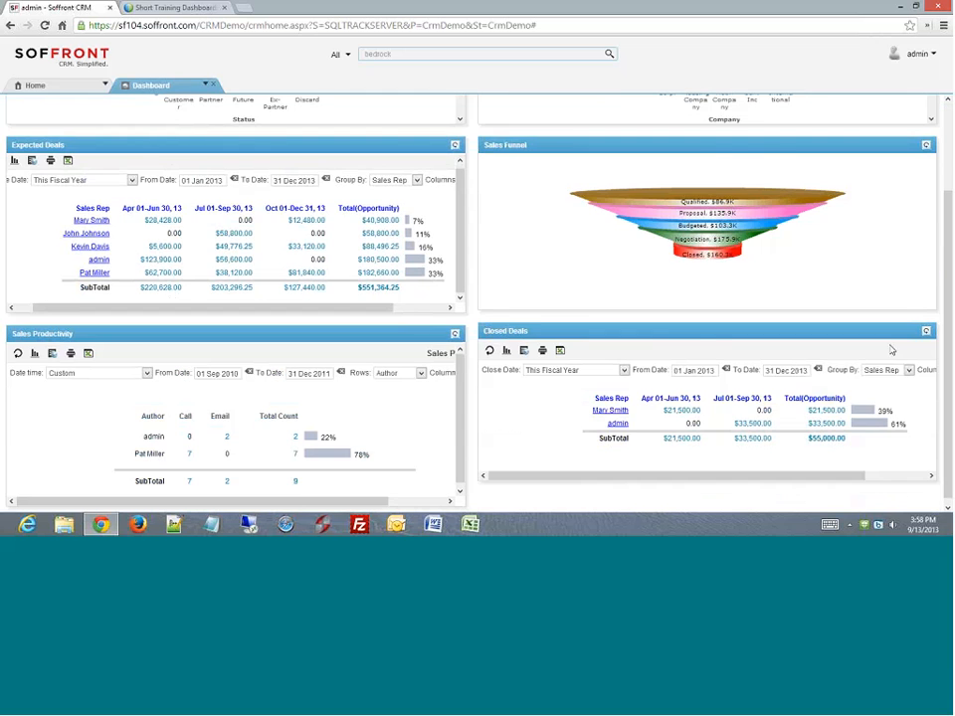
pyautogui.scroll(1, 442, 306)
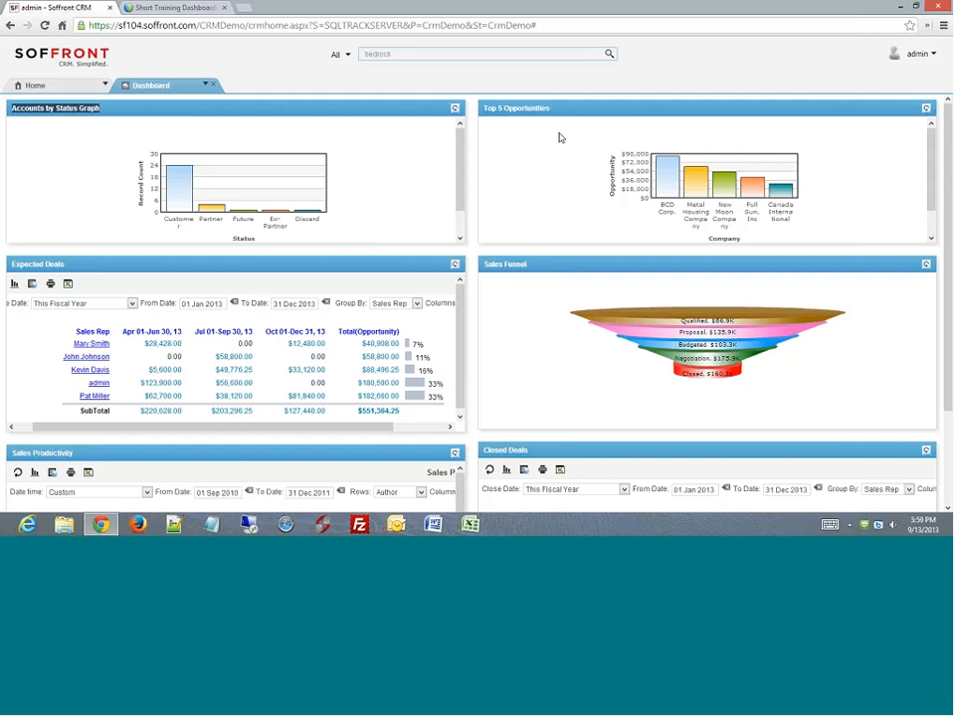
pyautogui.doubleClick(399, 144)
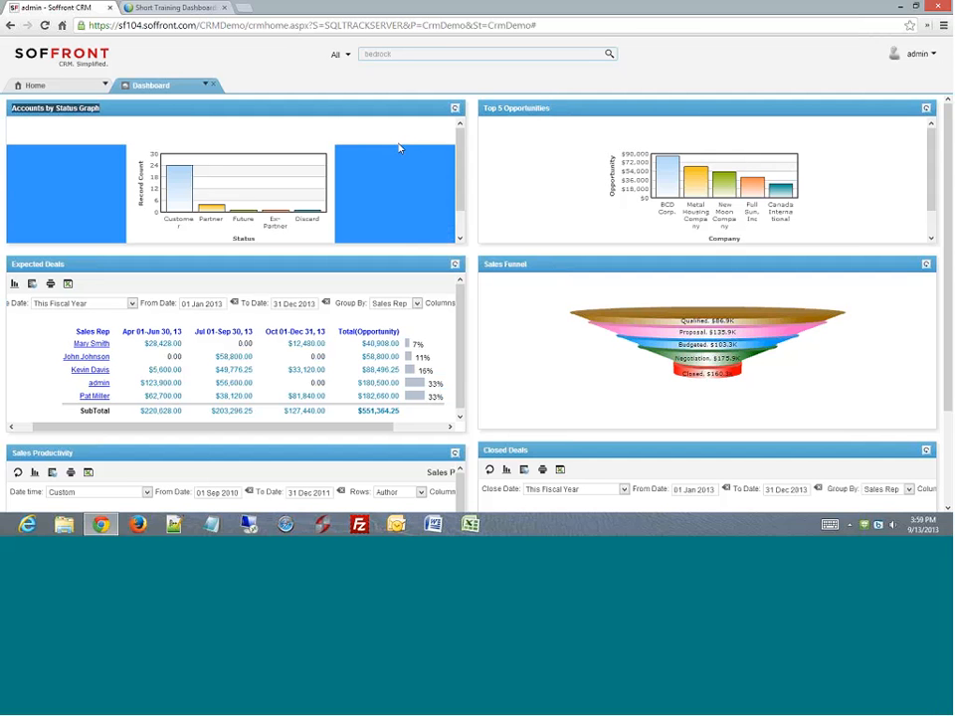
pyautogui.click(419, 128)
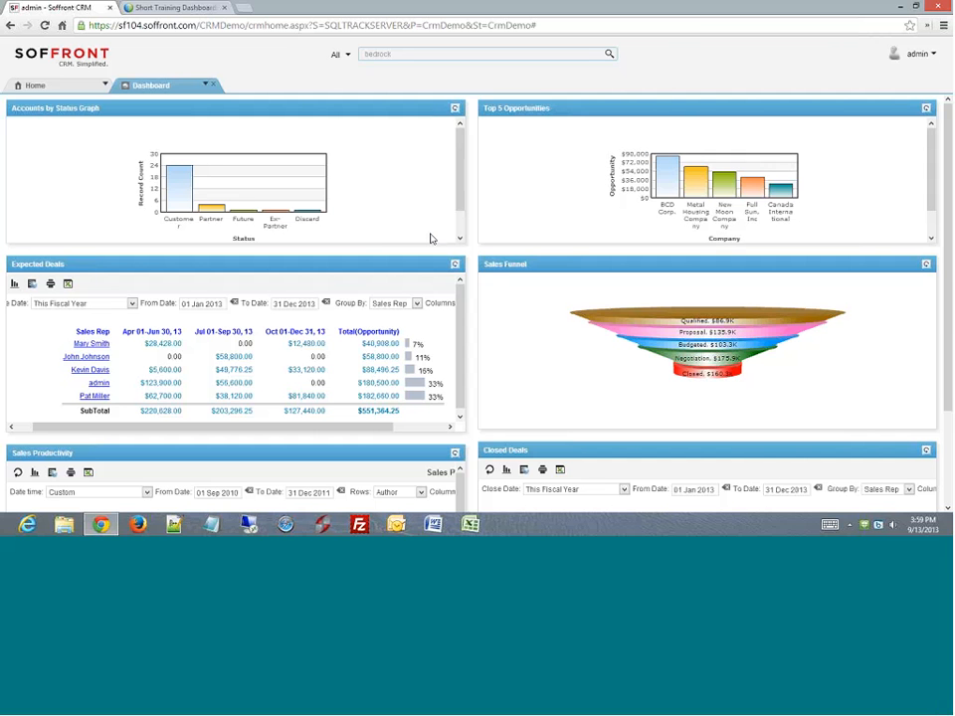
# - Open Setup from the account menu at top right
pyautogui.moveTo(460, 181); pyautogui.dragTo(462, 149)
pyautogui.click(927, 55)
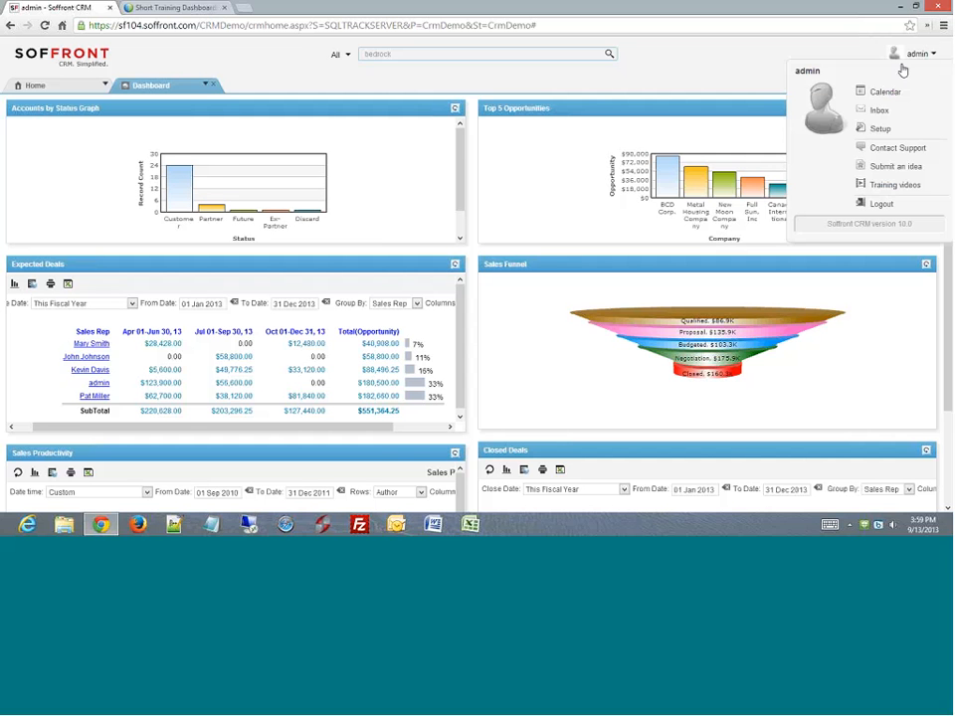
pyautogui.click(880, 129)
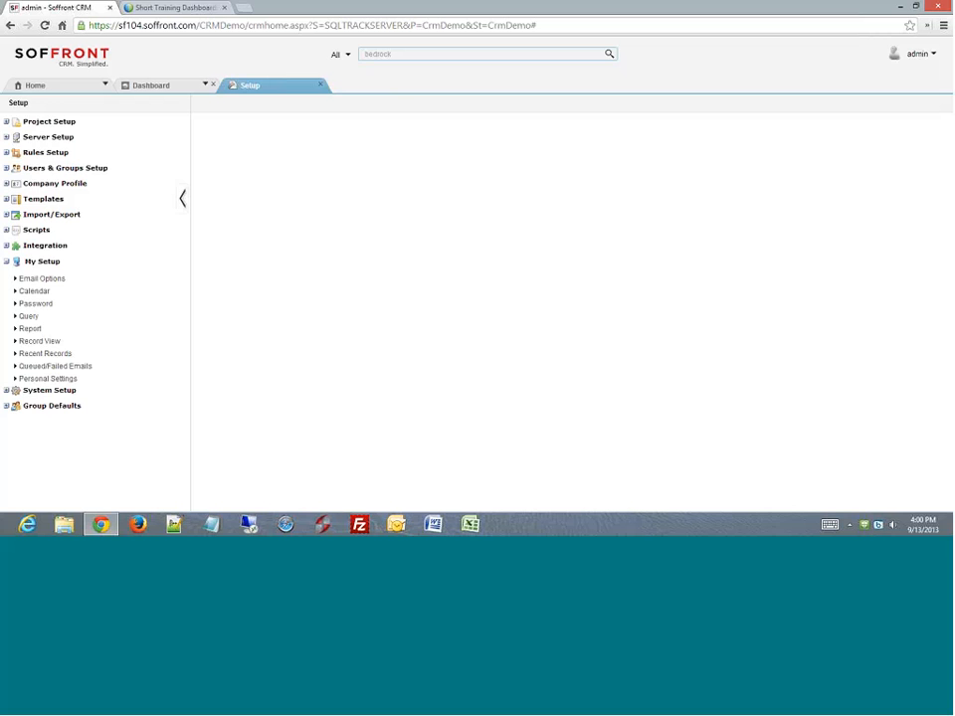
# - Expand Project Setup and open Gadget to list the existing report gadgets
pyautogui.click(40, 122)
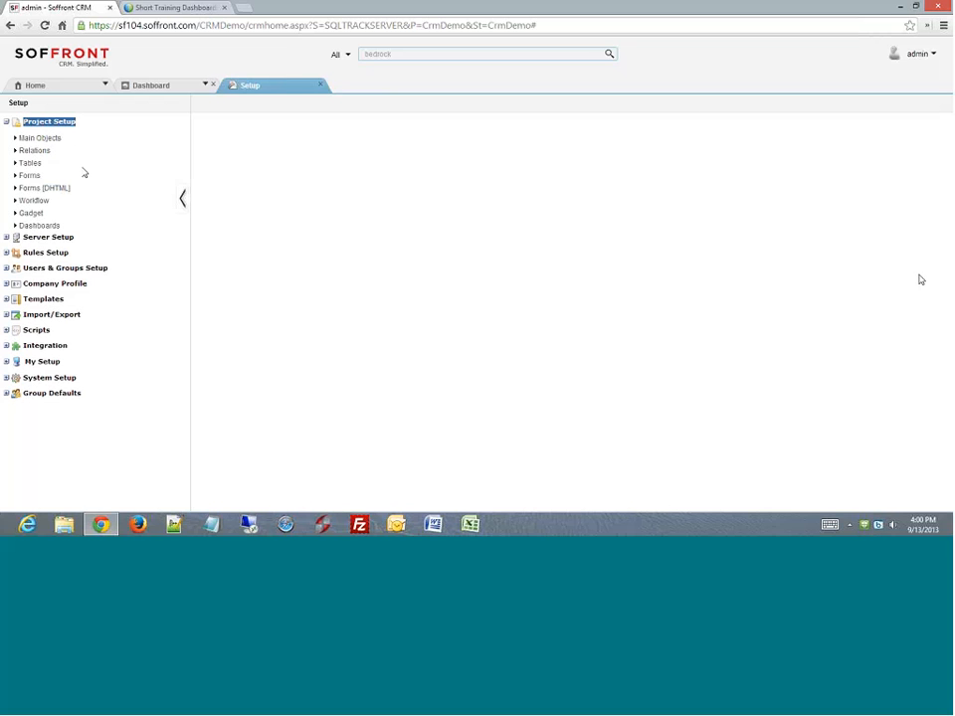
pyautogui.click(31, 215)
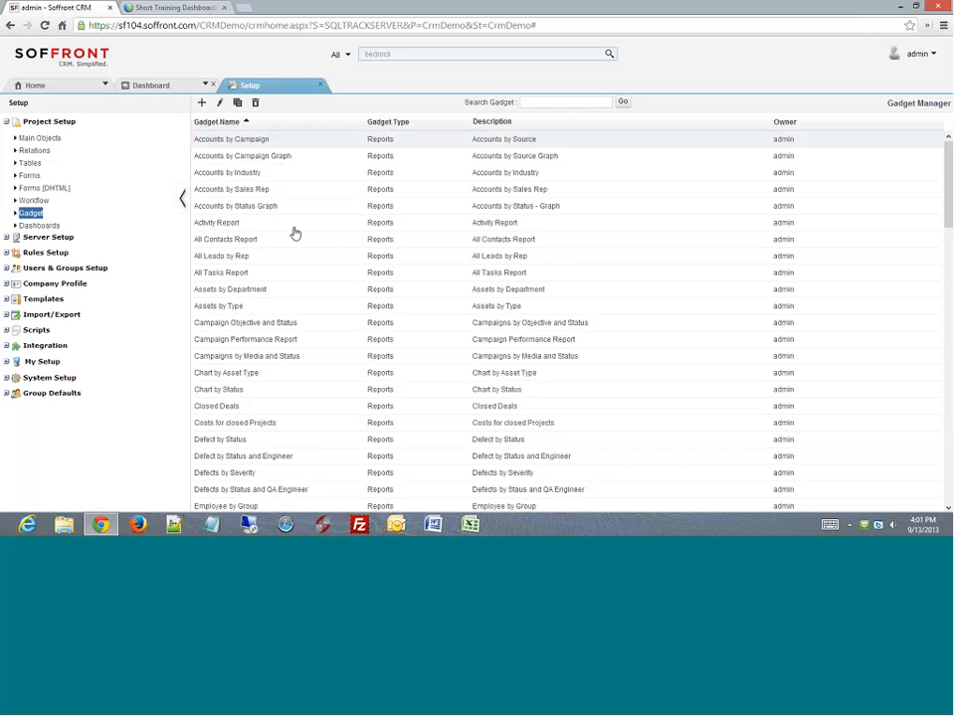
# - Create a new gadget named 'TEST' followed by the user's name, moving on to Description
pyautogui.click(202, 103)
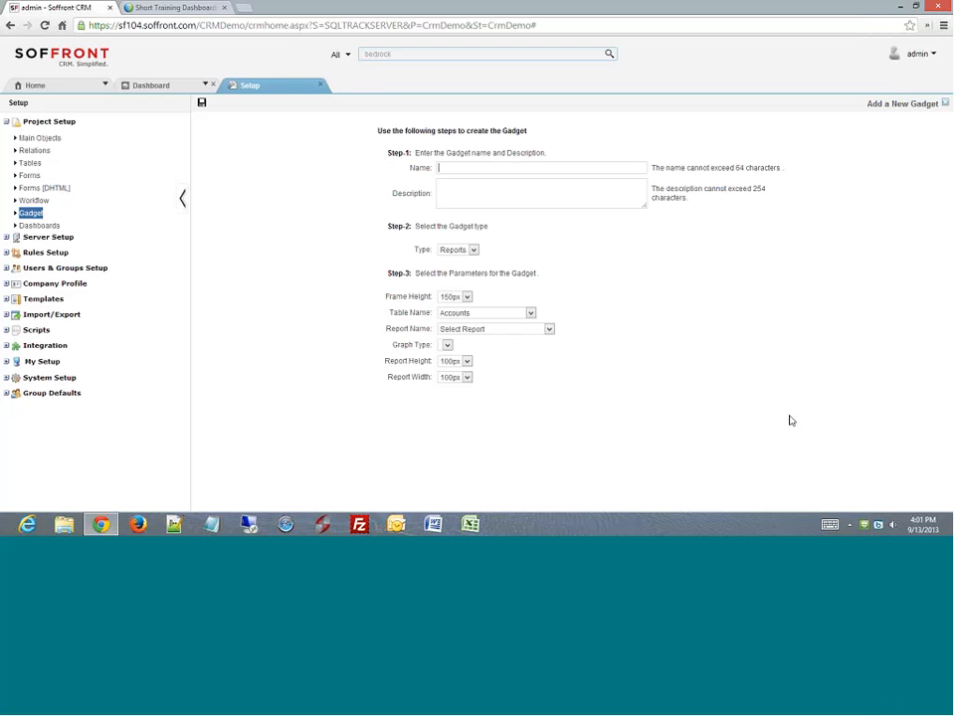
pyautogui.write('TEST Atanu')
pyautogui.press('Tab')
# - Set frame height to 250px and choose the Accounts by Status Graph report (2D Pie Graph)
pyautogui.click(467, 297)
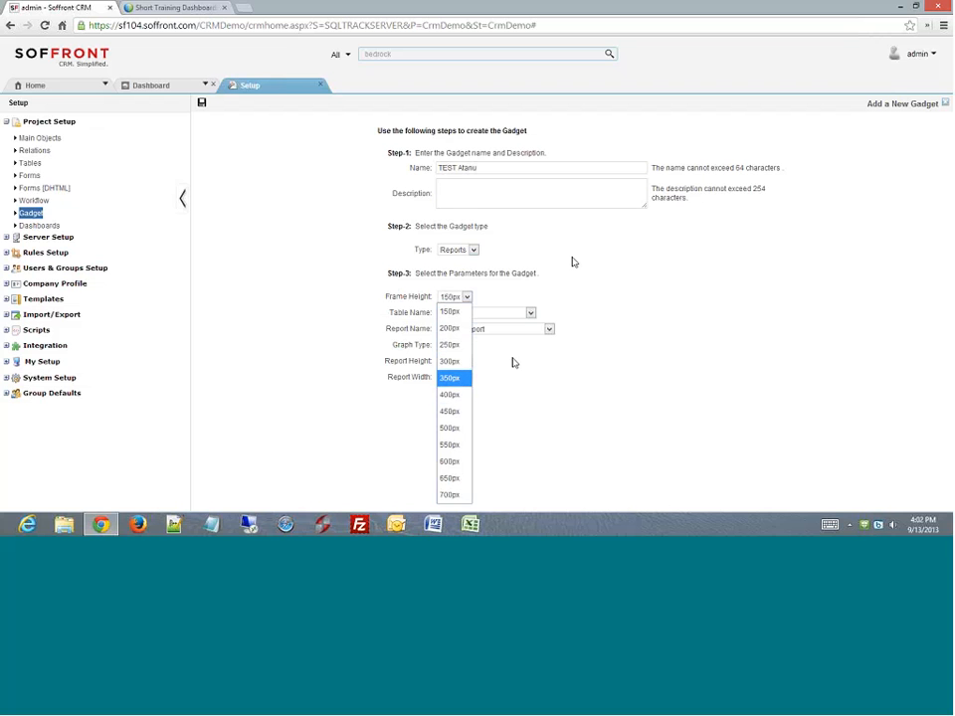
pyautogui.click(449, 344)
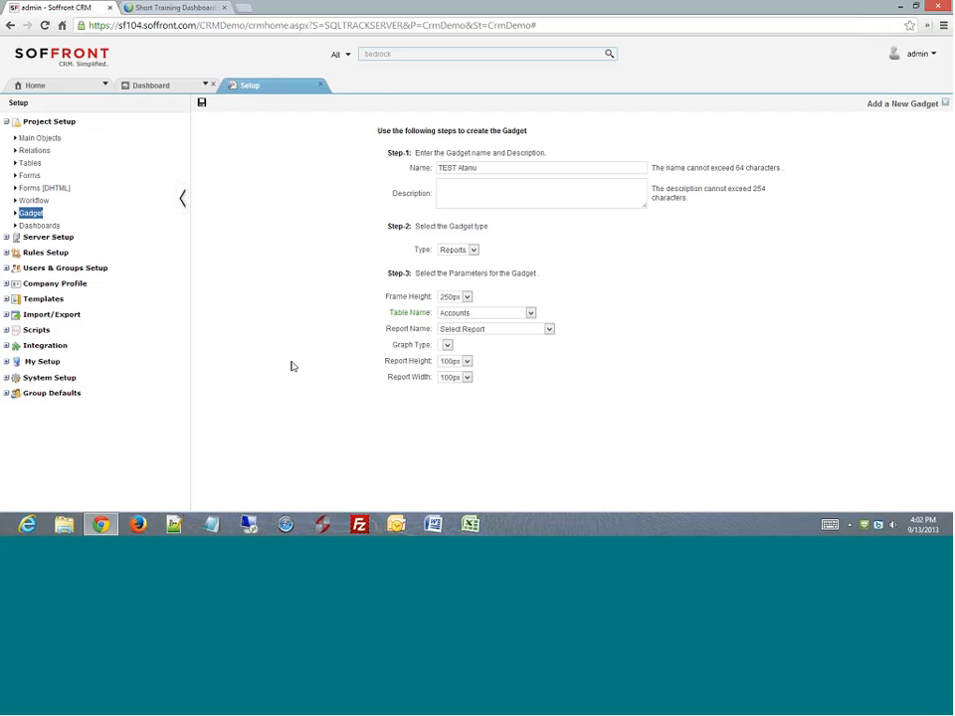
pyautogui.moveTo(418, 313); pyautogui.dragTo(427, 316)
pyautogui.click(549, 330)
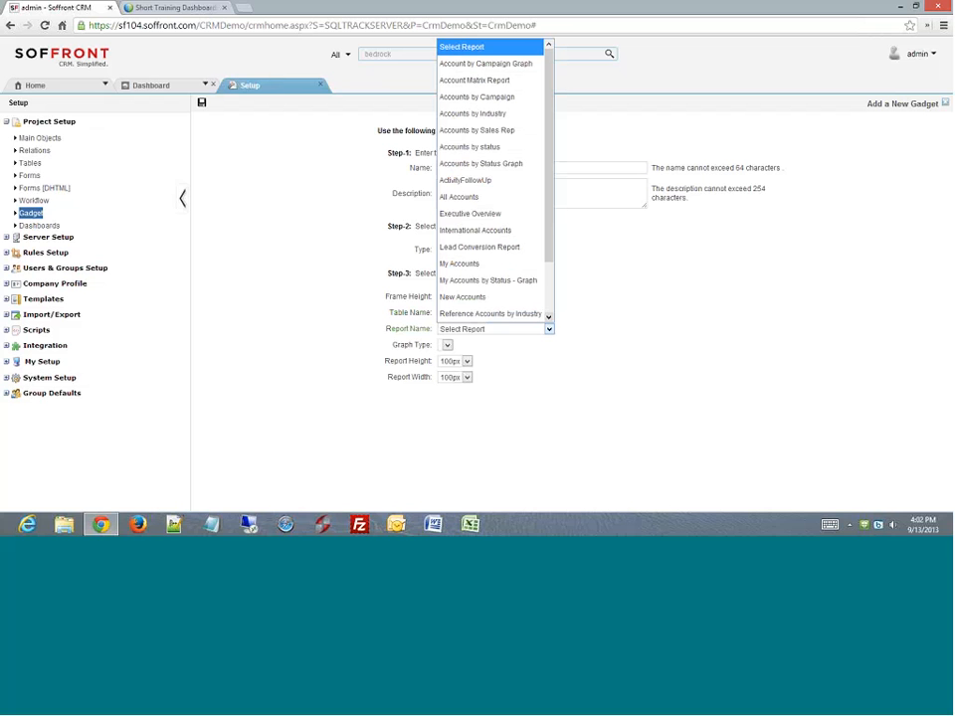
pyautogui.moveTo(550, 196)
pyautogui.mouseDown()
pyautogui.moveTo(548, 260)
pyautogui.moveTo(550, 194)
pyautogui.mouseUp()
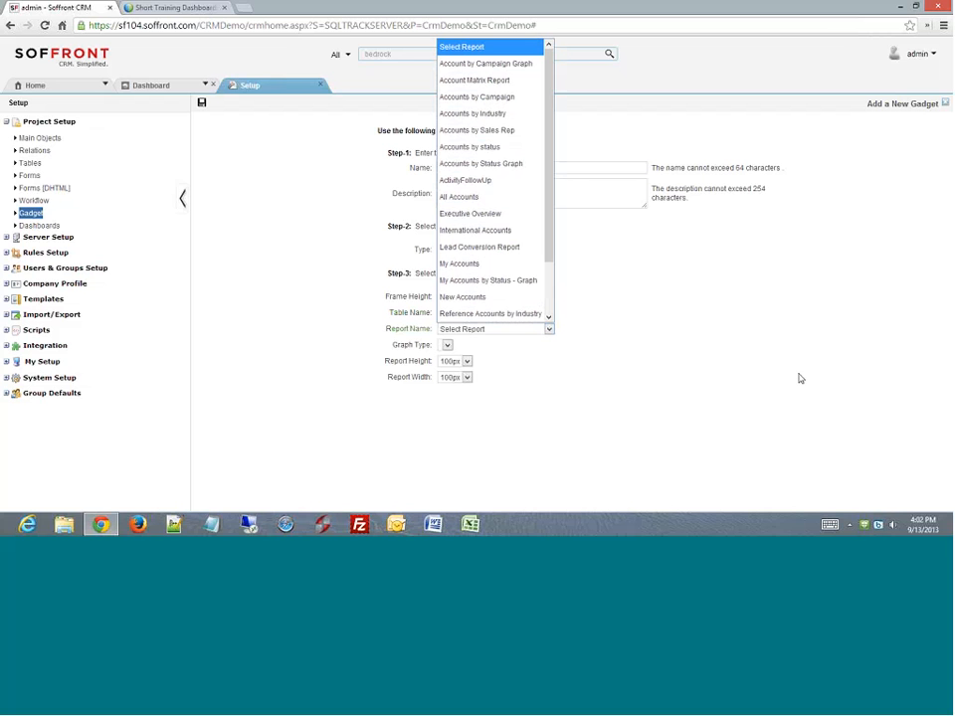
pyautogui.click(475, 164)
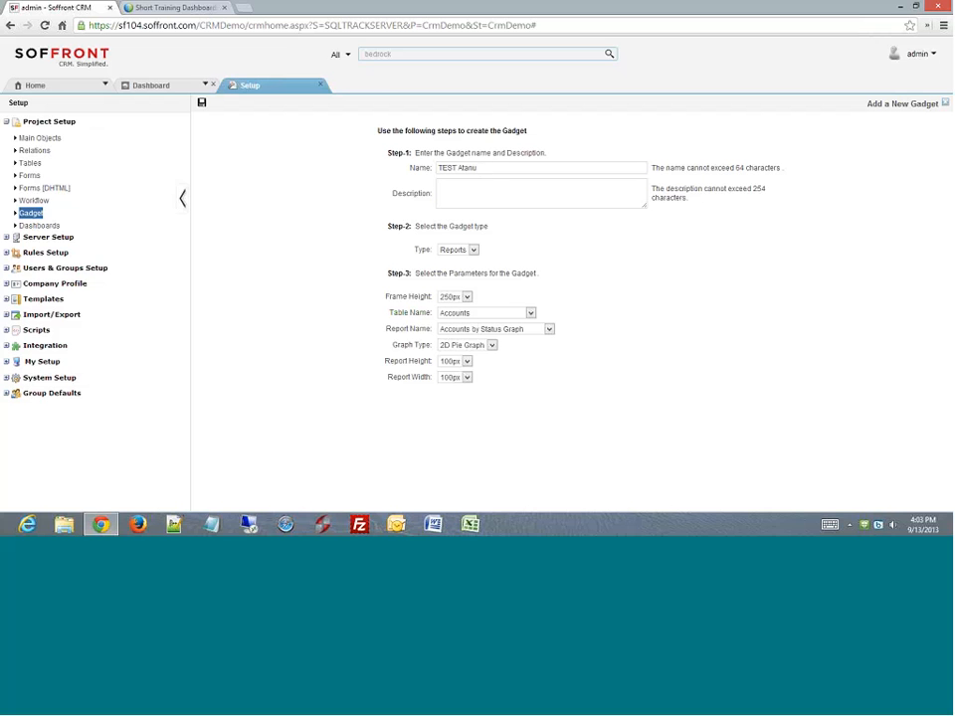
pyautogui.click(493, 346)
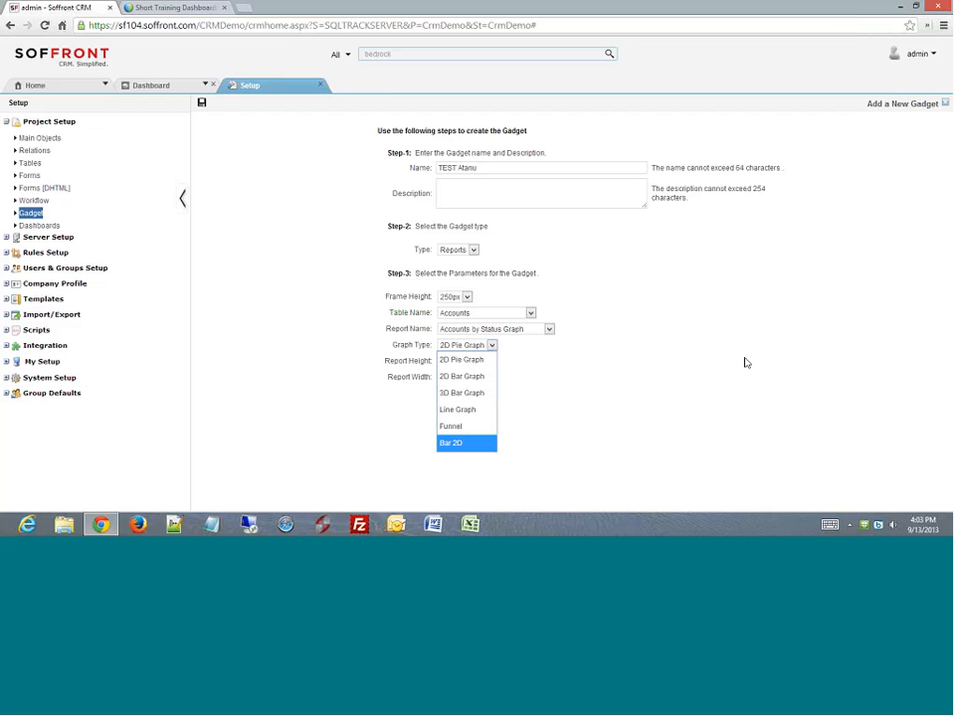
pyautogui.click(611, 375)
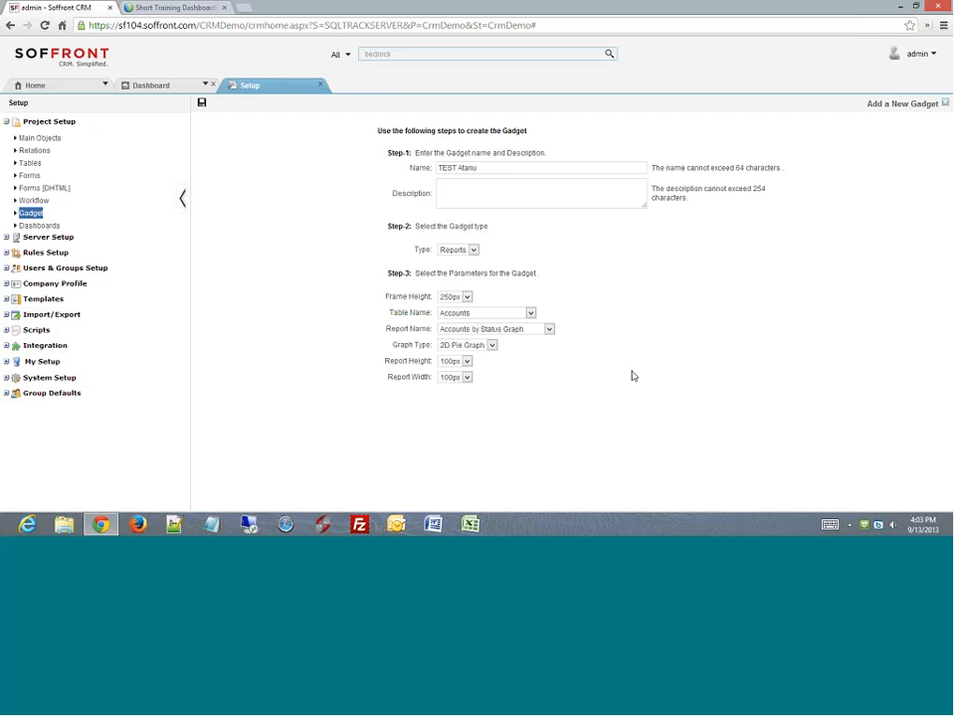
# - Set the gadget's Report Height to 300px and Report Width to 300px
pyautogui.click(466, 362)
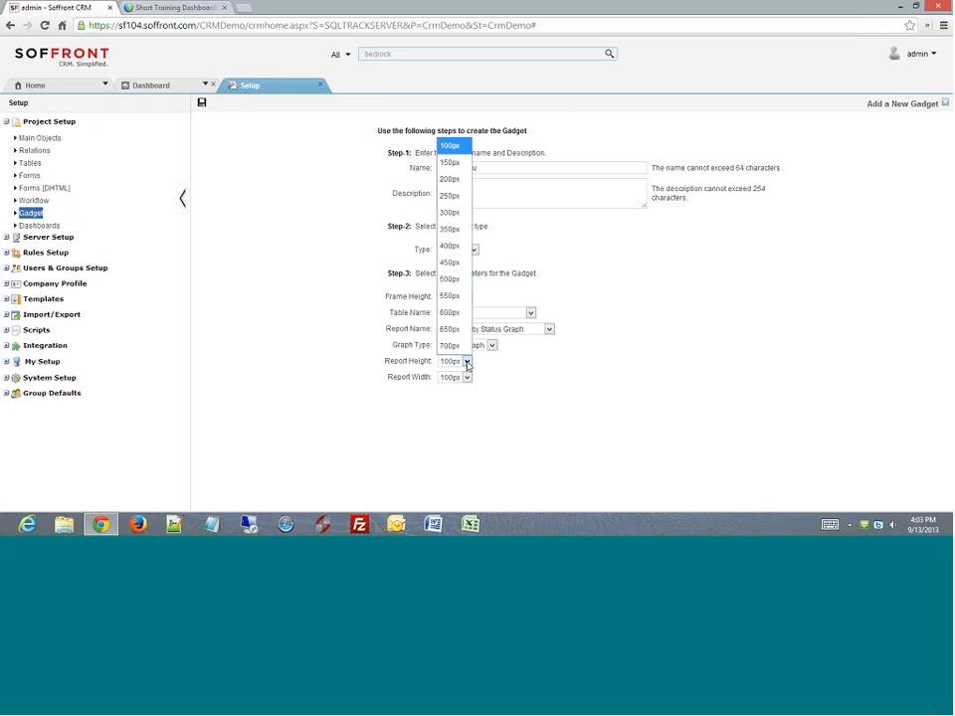
pyautogui.click(450, 279)
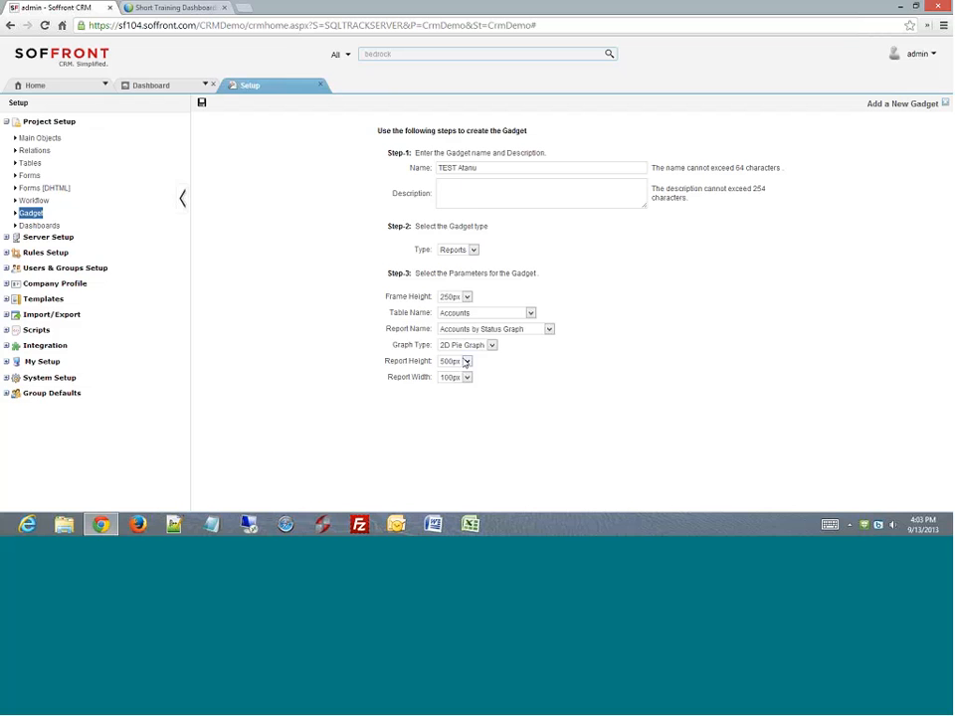
pyautogui.click(453, 362)
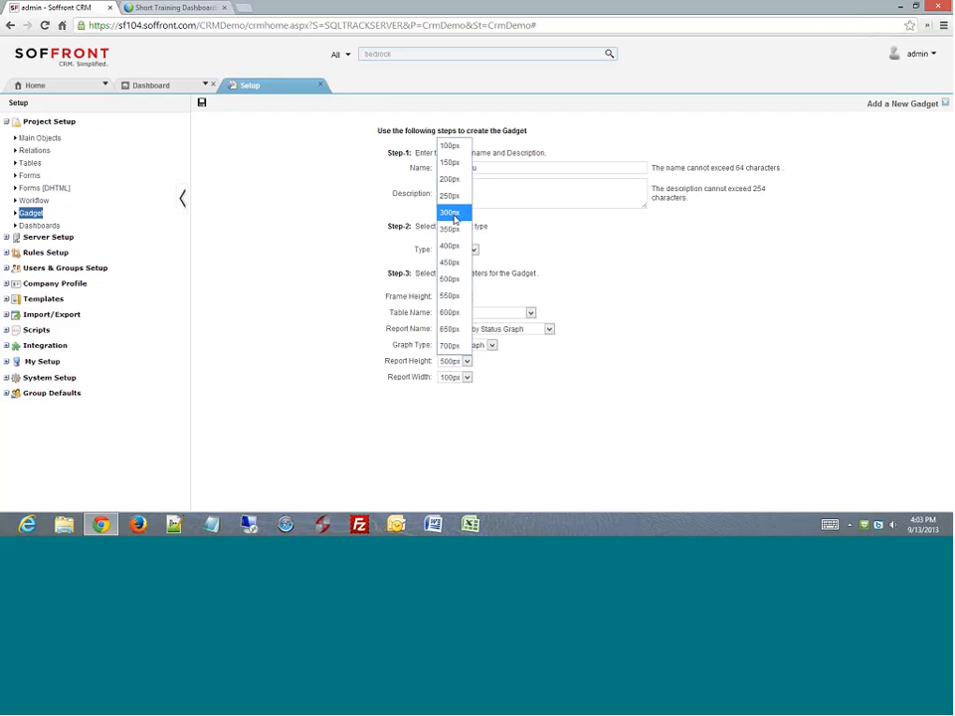
pyautogui.click(593, 239)
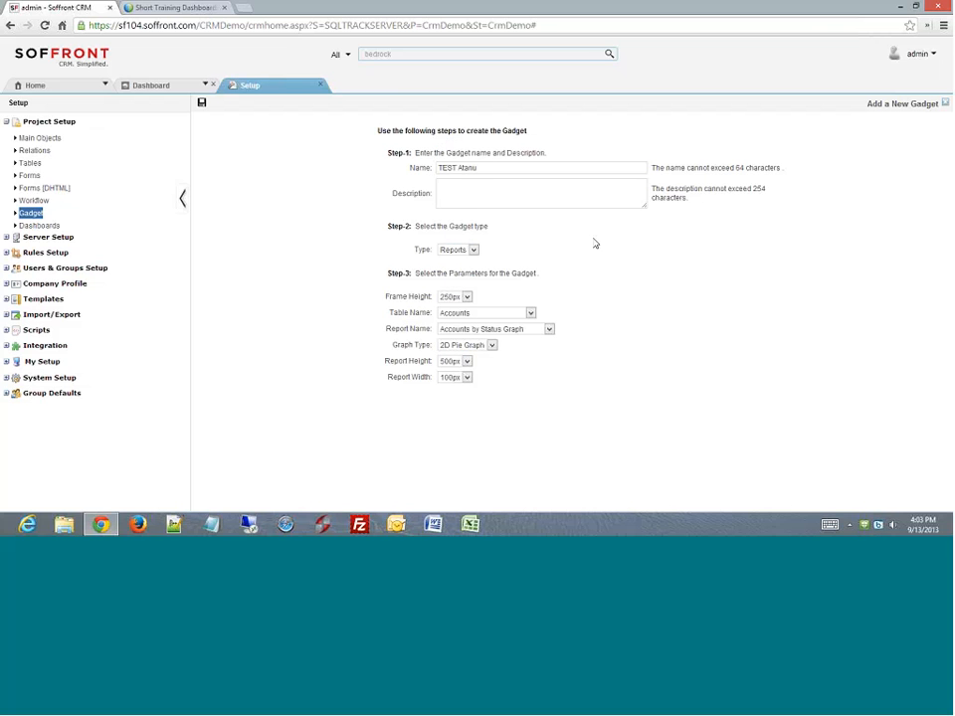
pyautogui.click(466, 361)
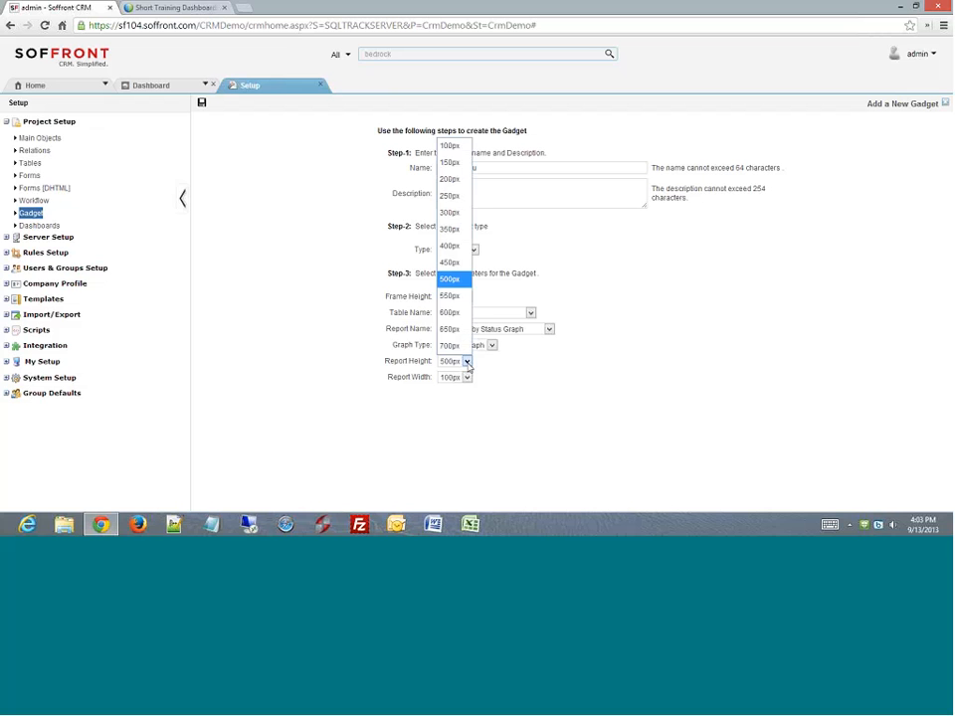
pyautogui.click(449, 212)
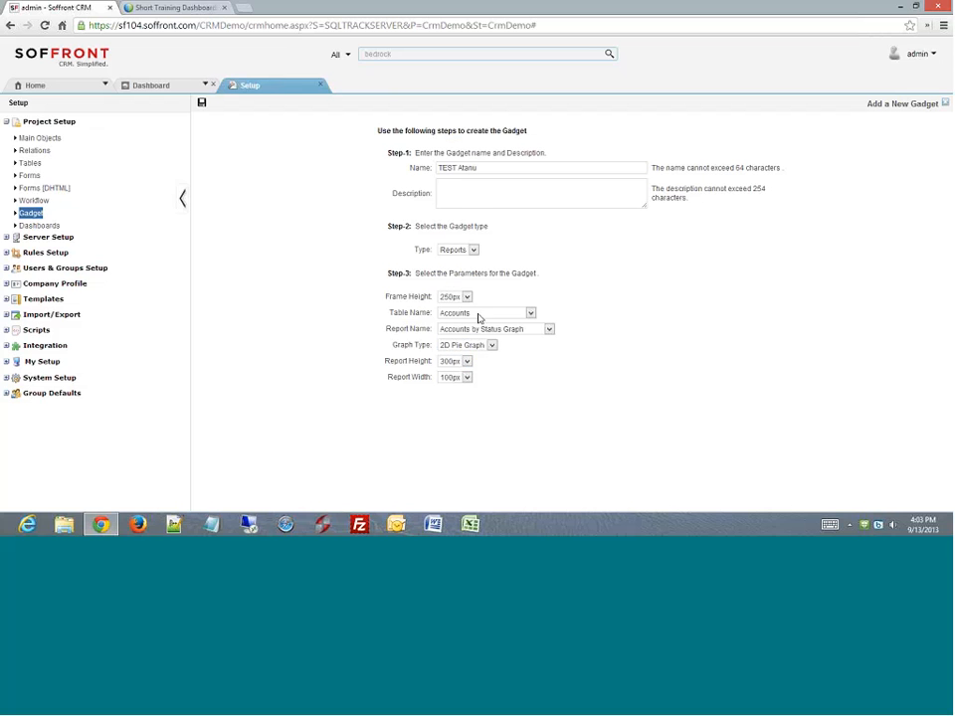
pyautogui.click(465, 380)
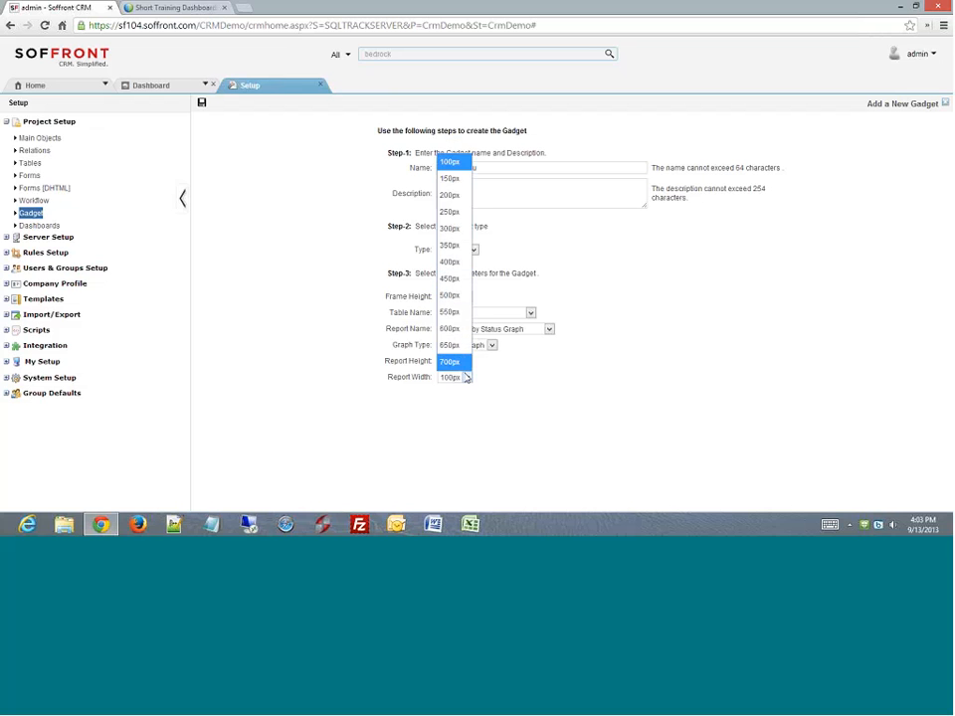
pyautogui.click(458, 226)
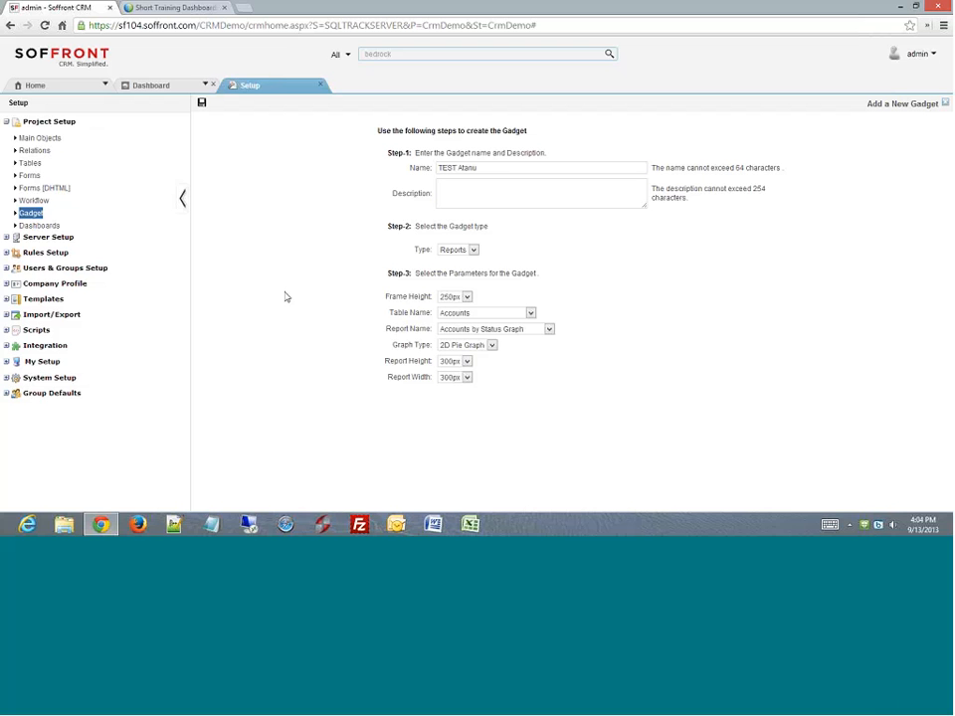
# - Open Dashboards under Project Setup and select the Sales Dashboard row
pyautogui.click(45, 225)
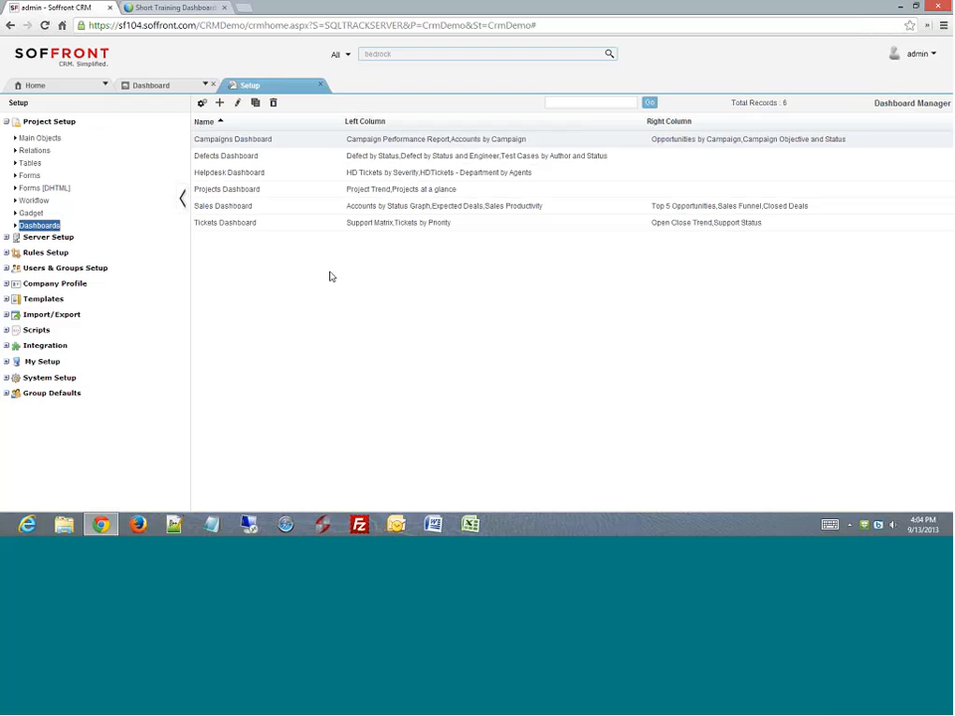
pyautogui.click(267, 207)
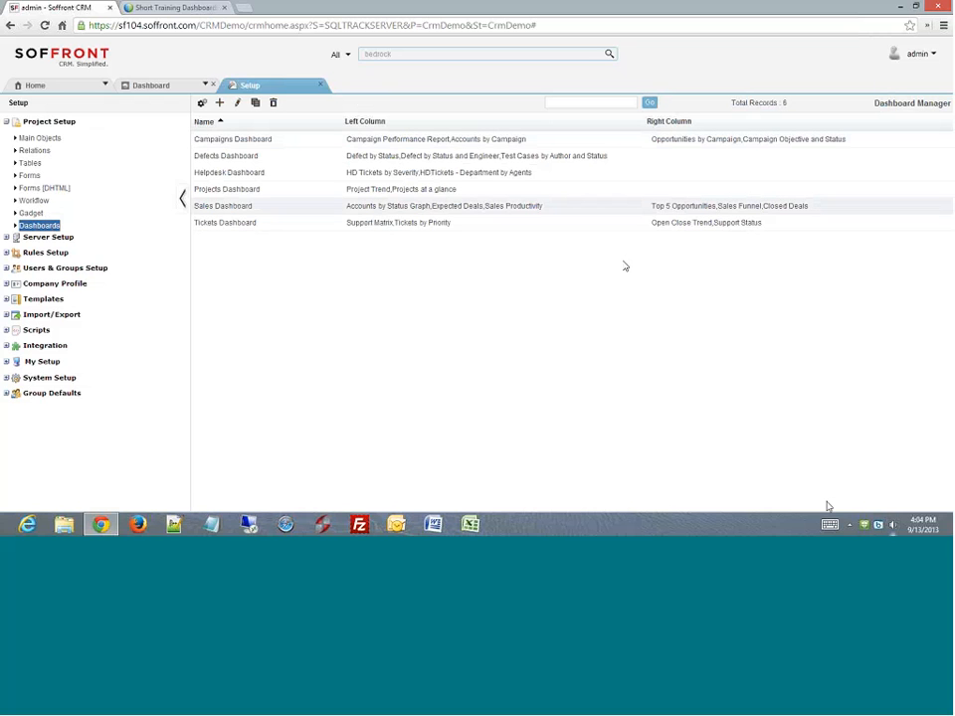
# - Open the Sales Dashboard layout and add SALES REP REPORT to the left column
pyautogui.click(237, 104)
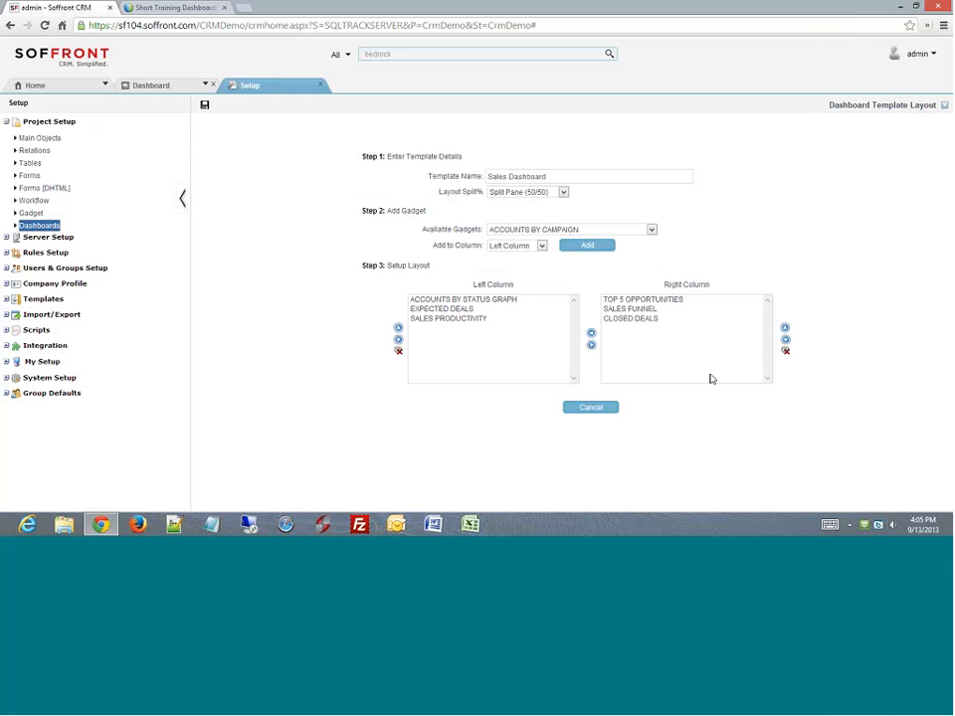
pyautogui.click(652, 229)
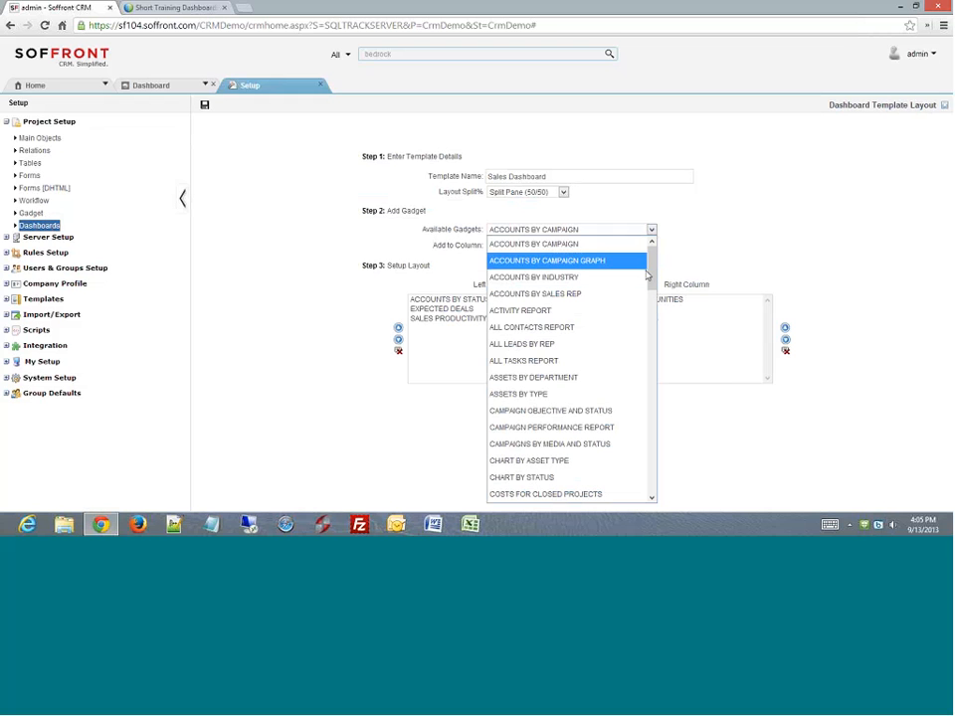
pyautogui.moveTo(654, 268); pyautogui.dragTo(653, 450)
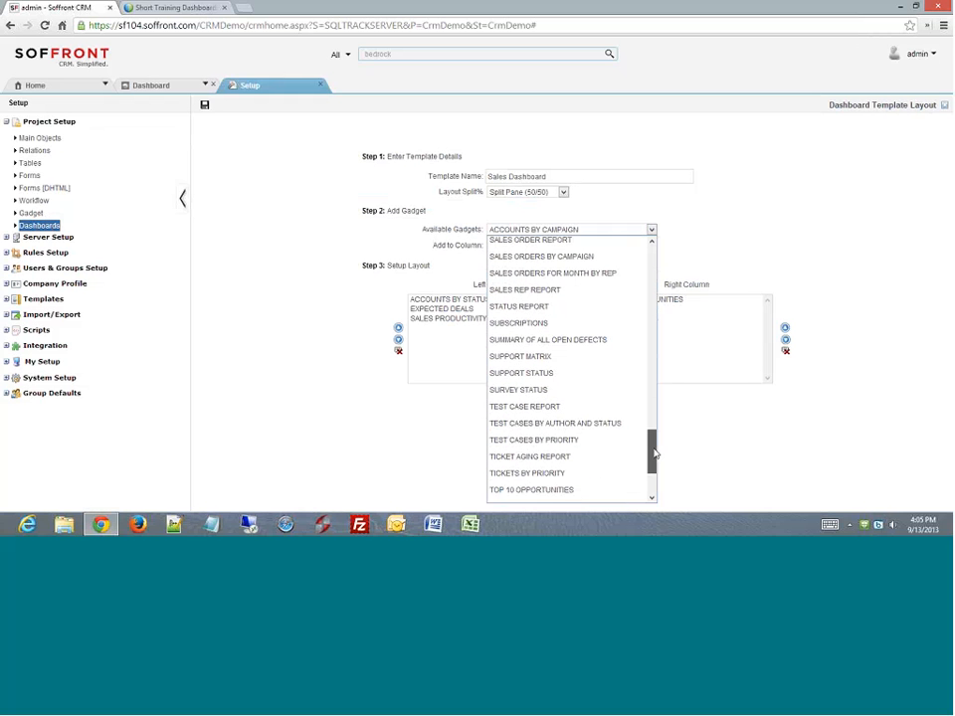
pyautogui.click(549, 292)
pyautogui.press('Down')
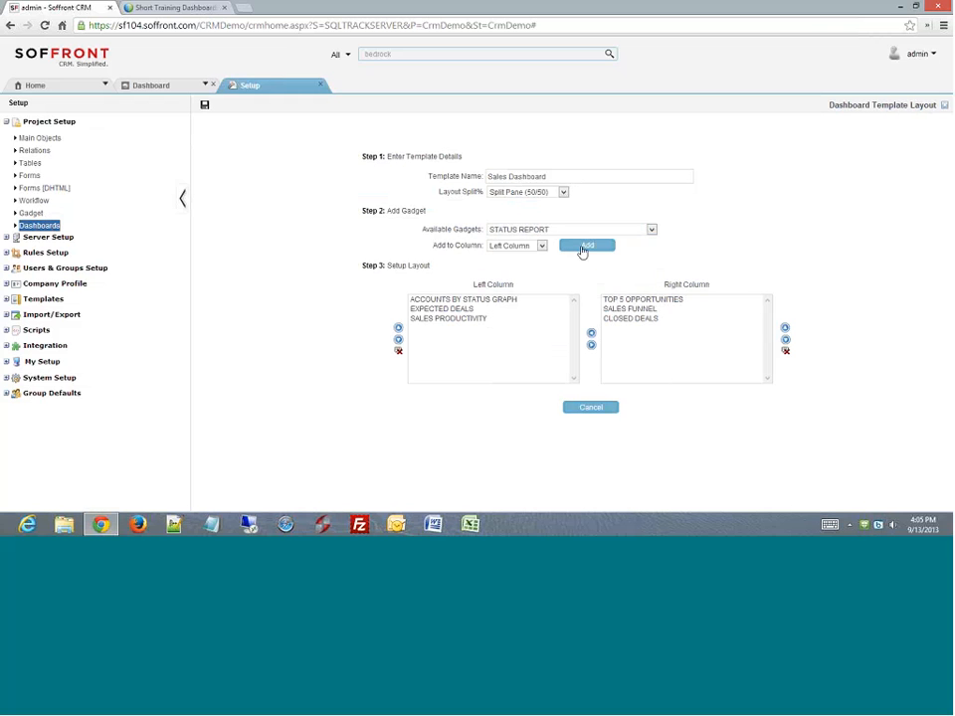
pyautogui.click(583, 248)
# - Move SALES REP REPORT to the right column, remove it, and keep Split Pane (50/50)
pyautogui.click(452, 328)
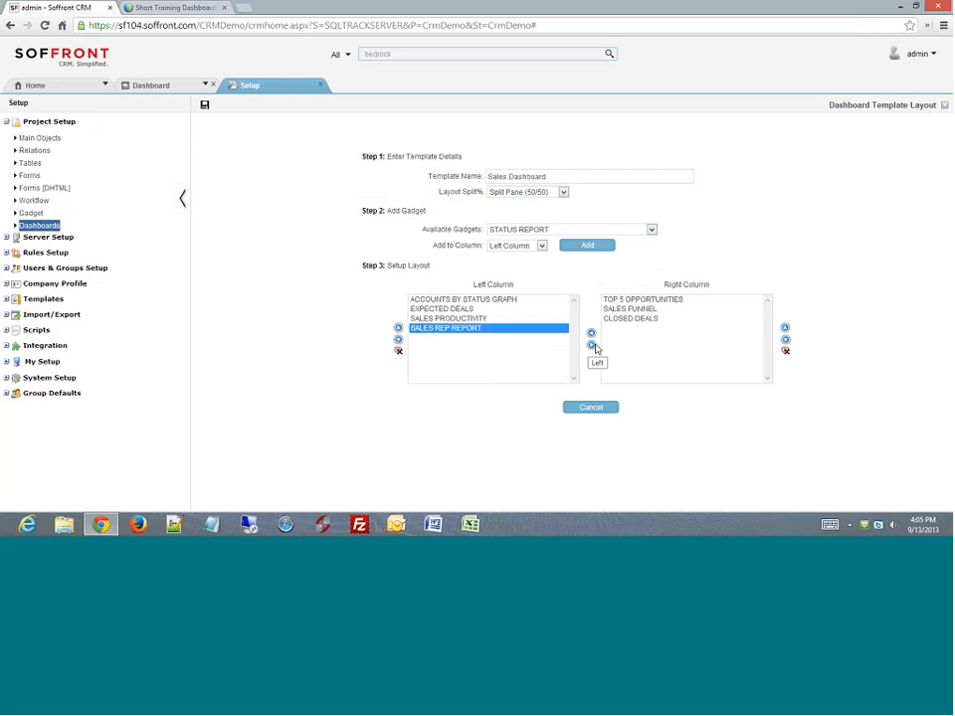
pyautogui.click(592, 345)
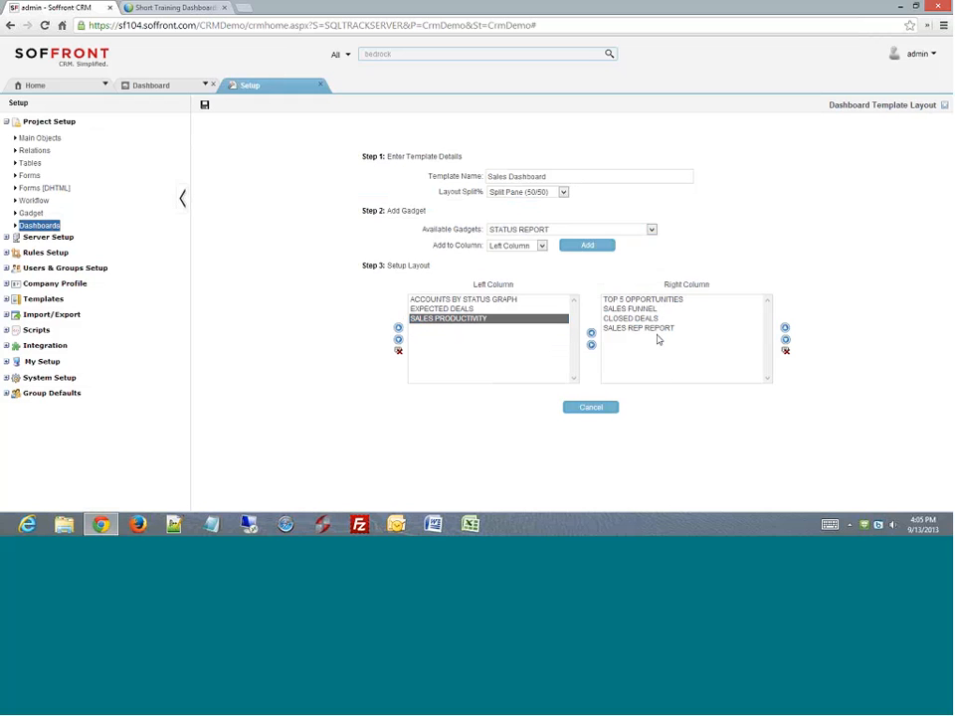
pyautogui.click(657, 331)
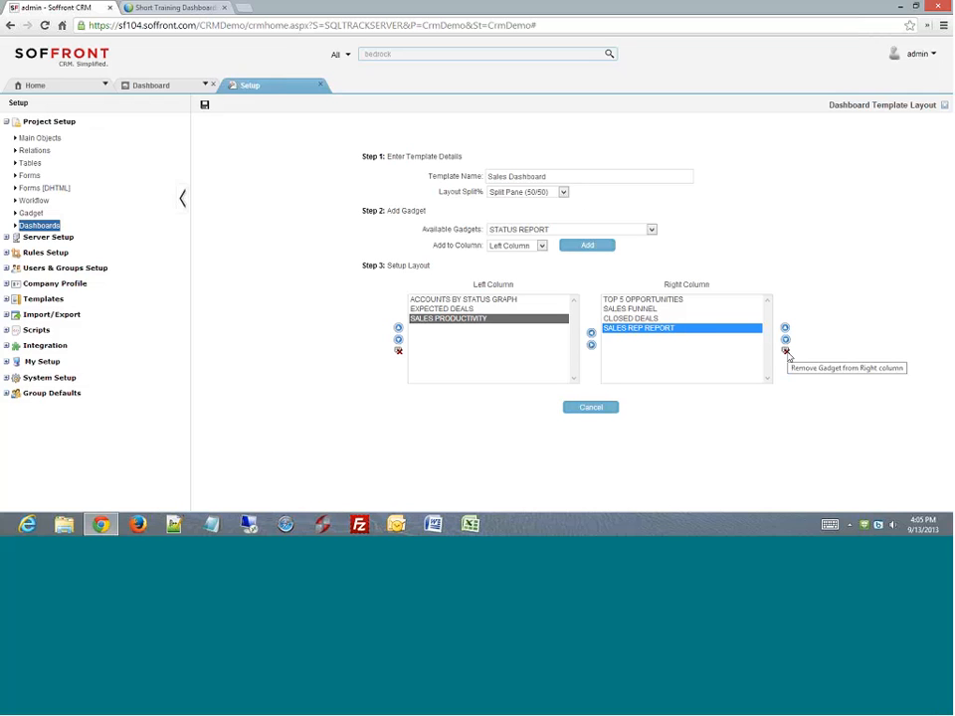
pyautogui.click(786, 351)
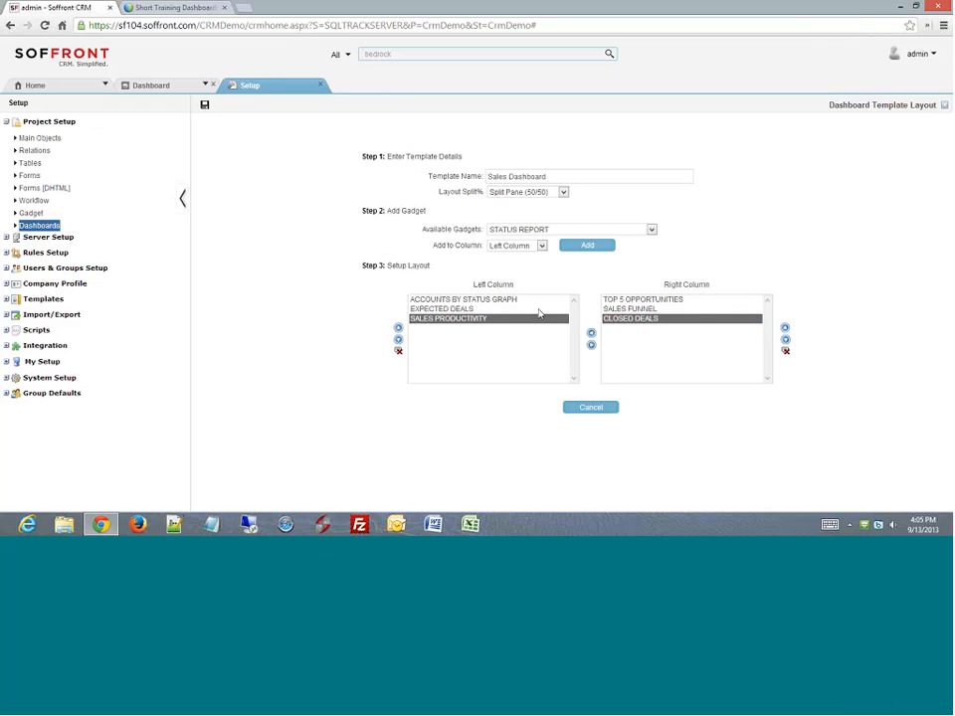
pyautogui.click(564, 193)
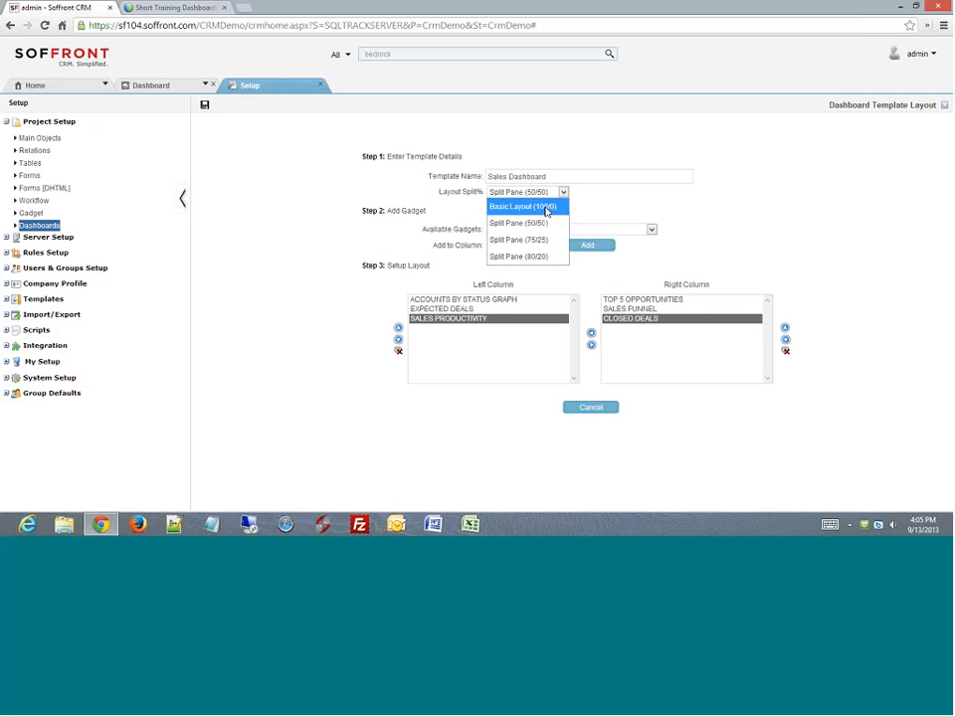
pyautogui.click(627, 209)
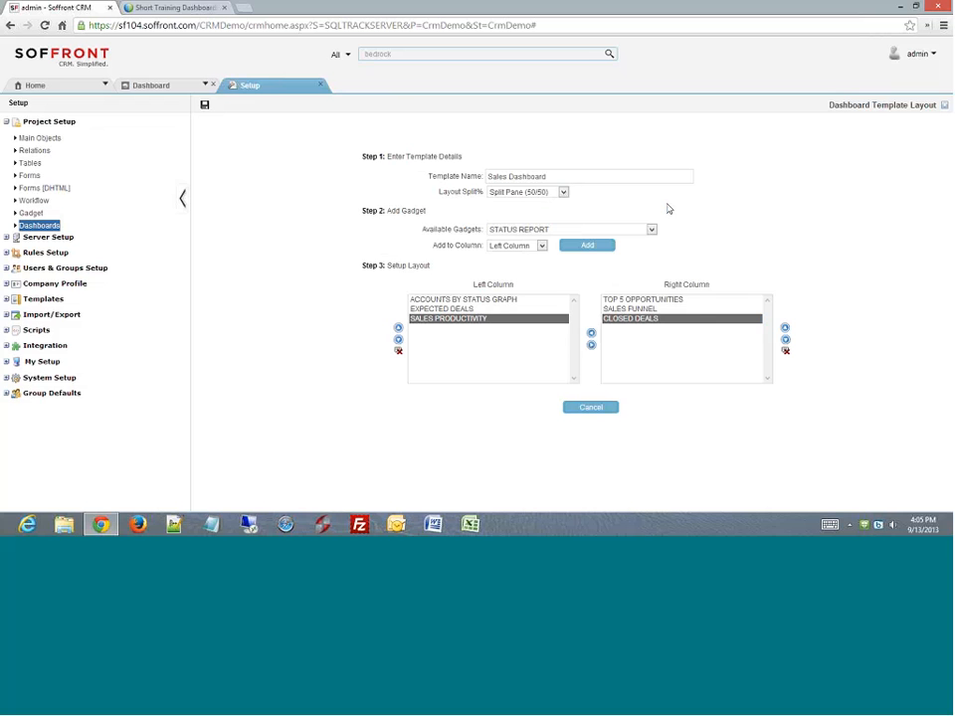
pyautogui.click(170, 87)
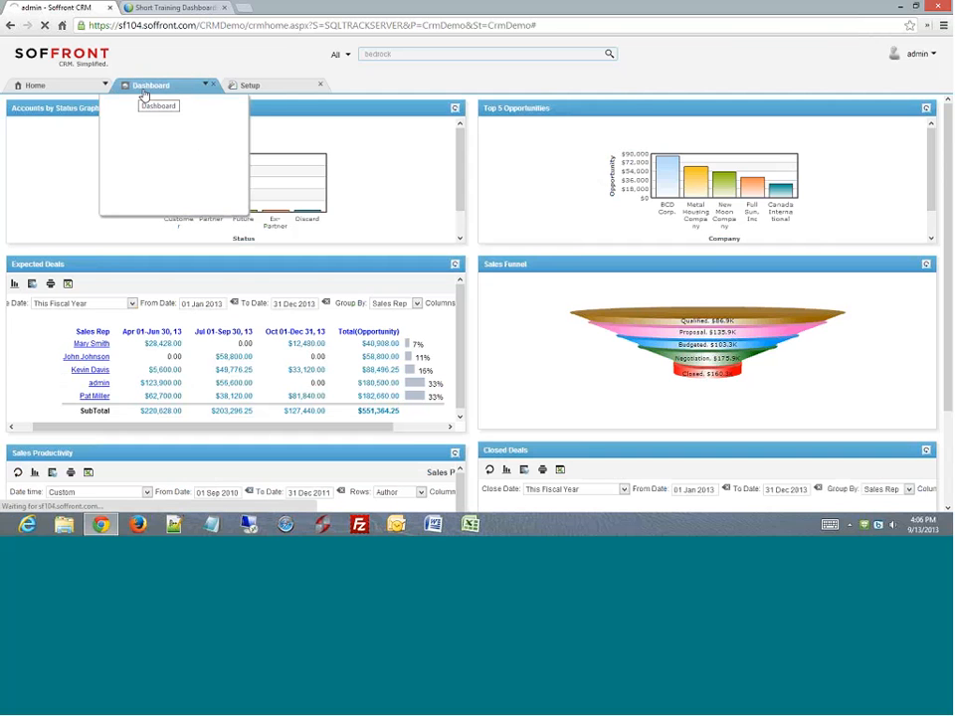
pyautogui.click(142, 88)
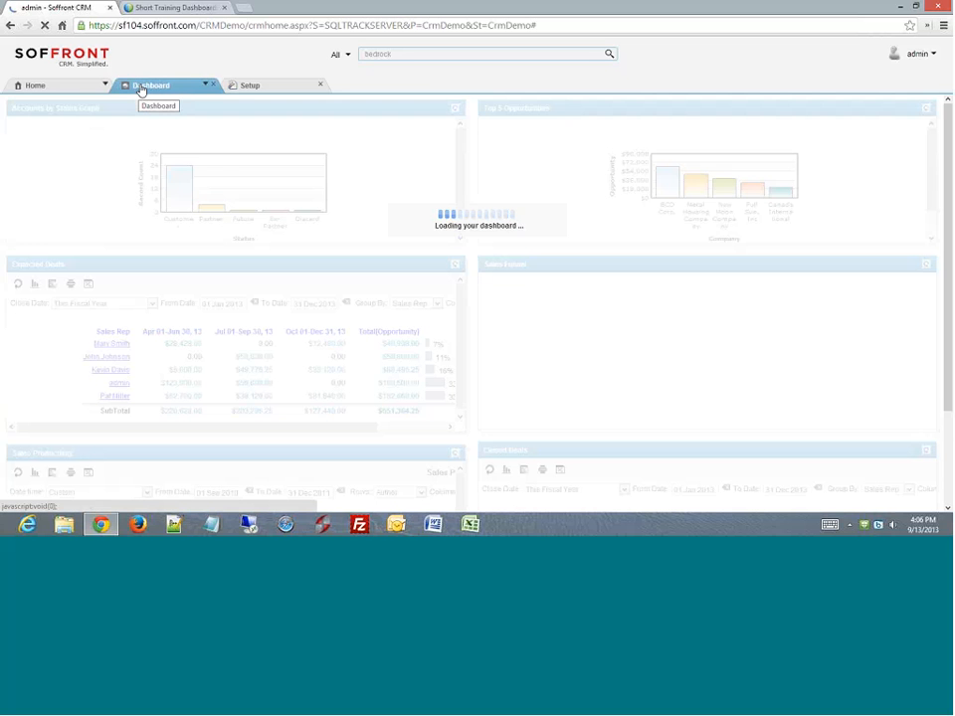
pyautogui.moveTo(150, 96)
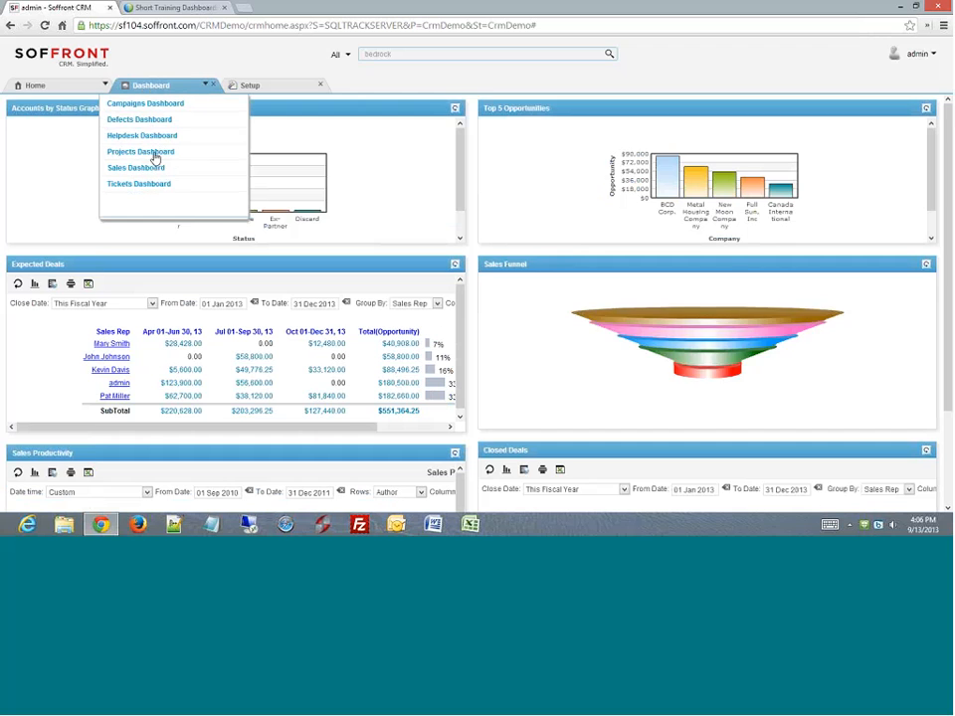
pyautogui.click(227, 181)
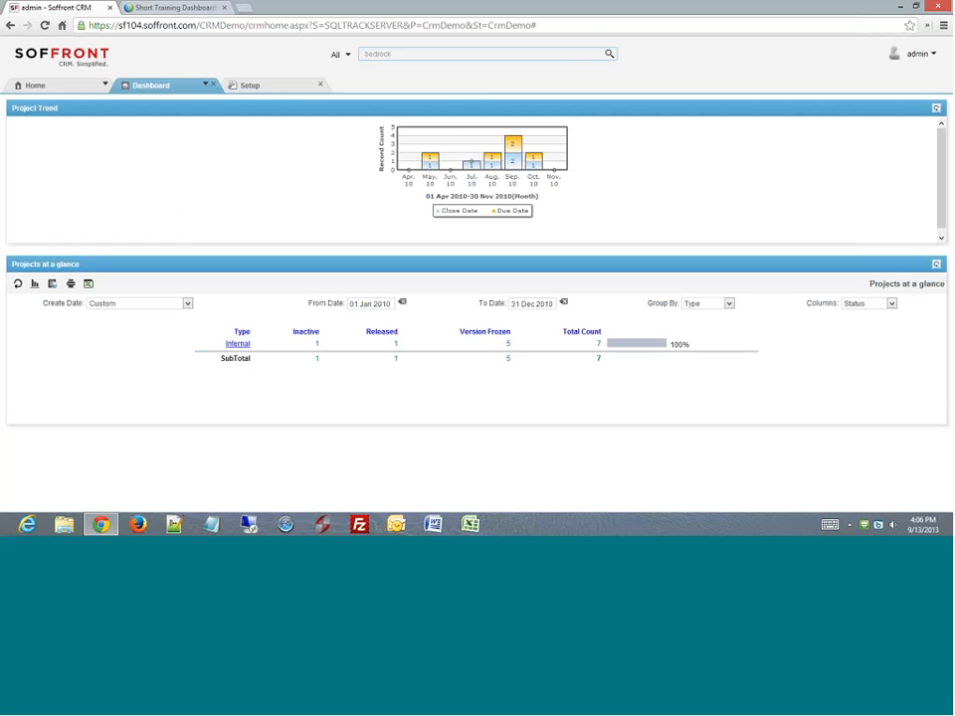
pyautogui.click(159, 90)
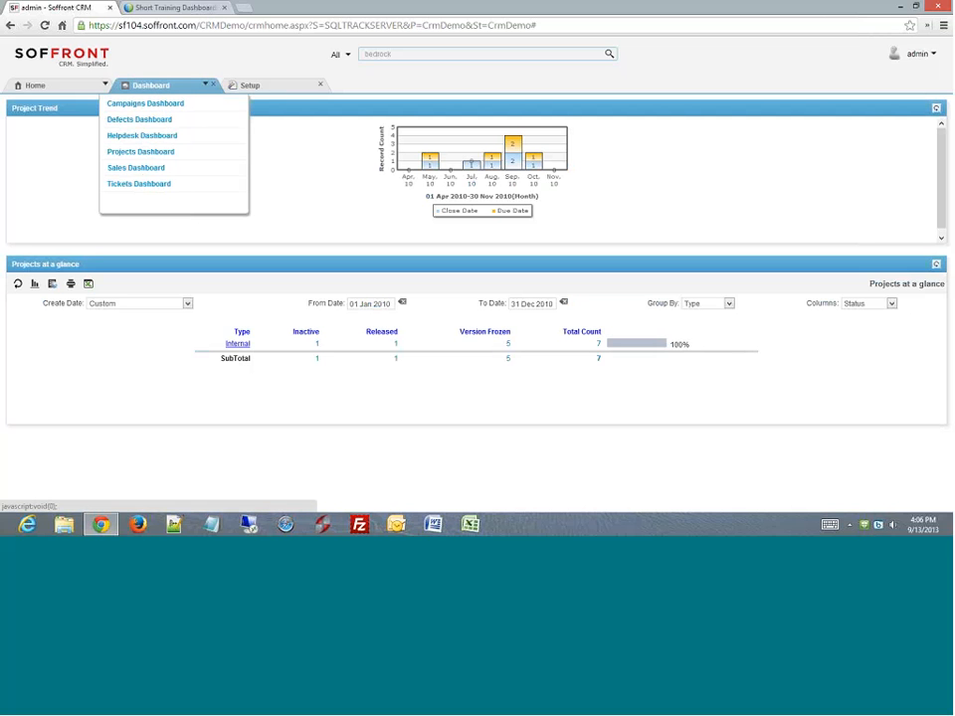
pyautogui.click(146, 170)
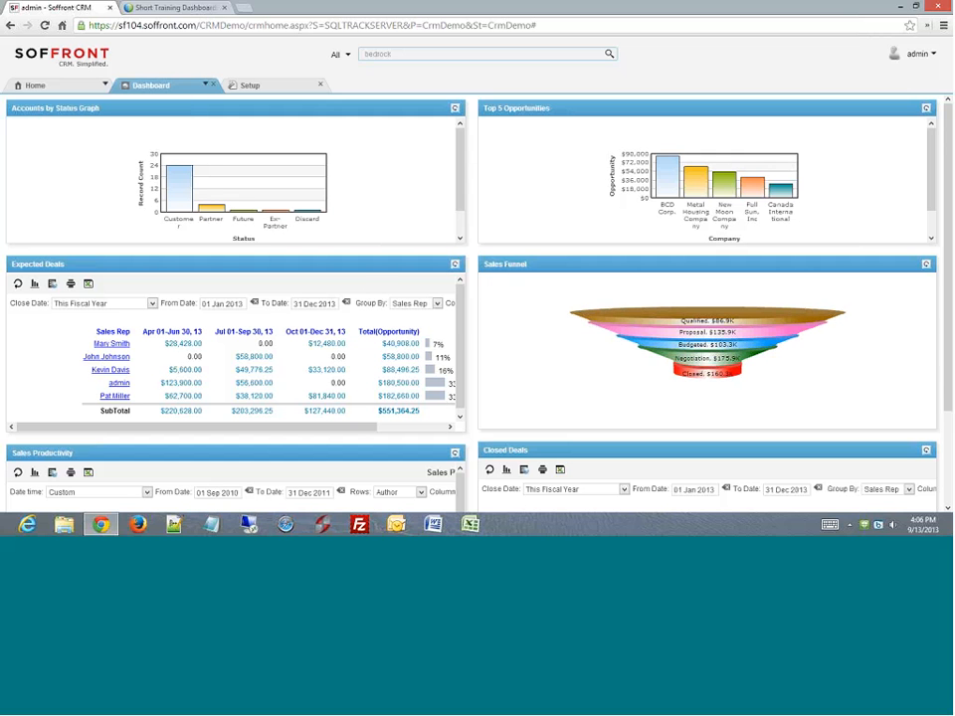
pyautogui.click(249, 86)
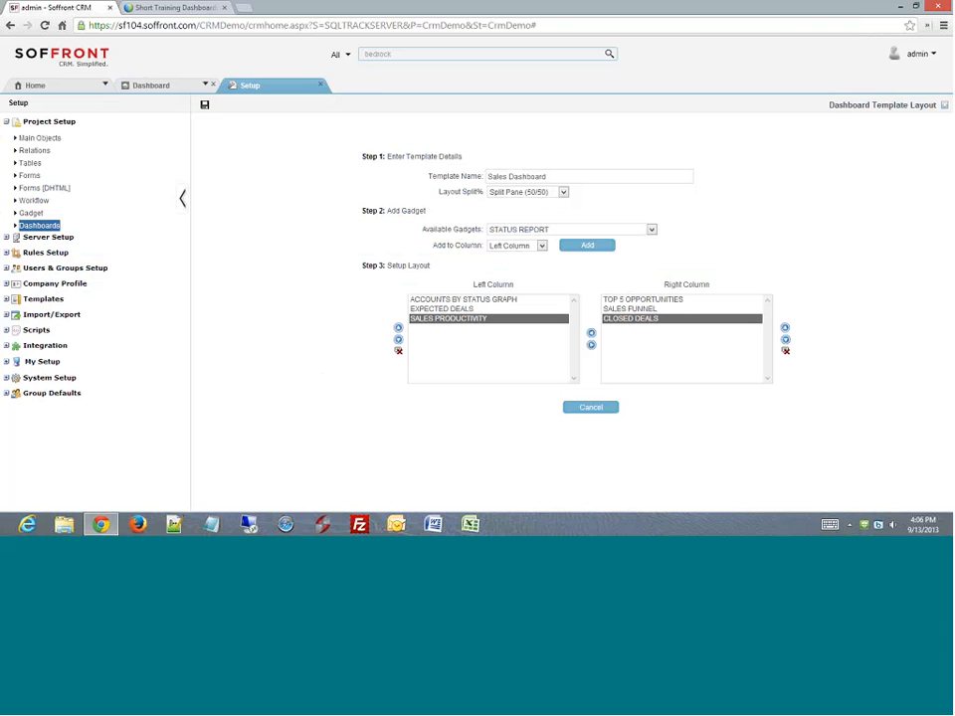
# - Close the Sales Dashboard template and start a new template, leaving Basic Layout (100/0)
pyautogui.click(945, 107)
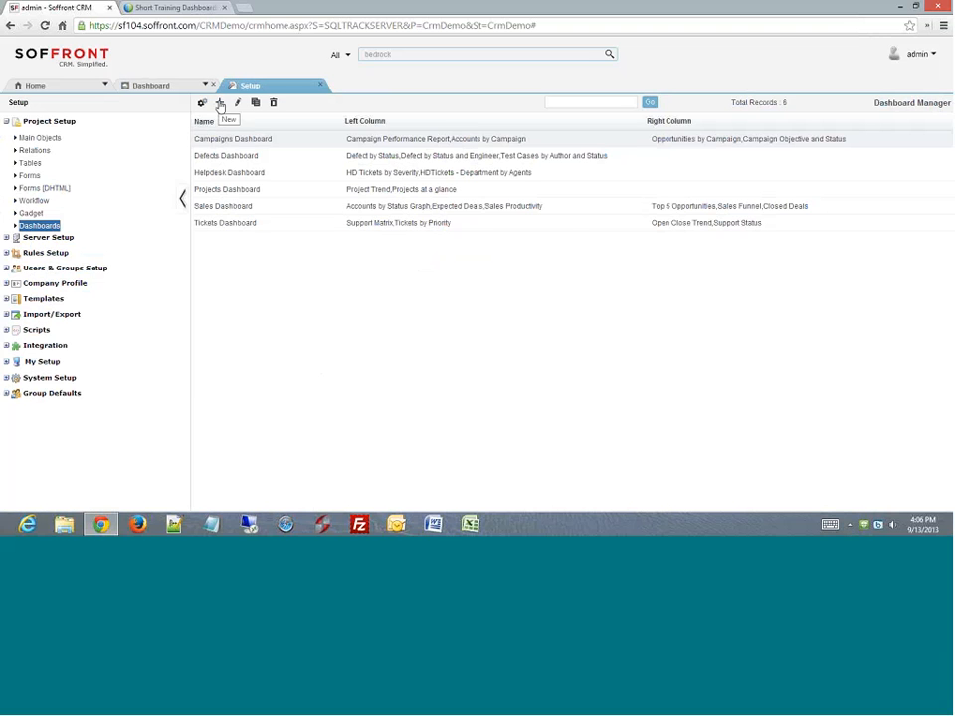
pyautogui.click(221, 104)
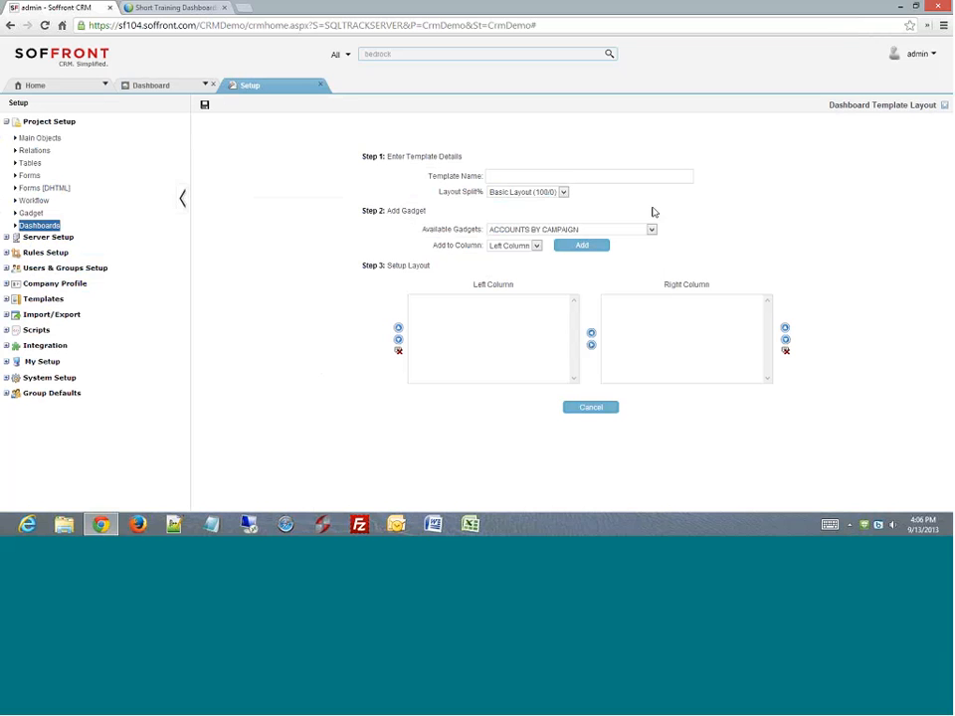
pyautogui.click(563, 192)
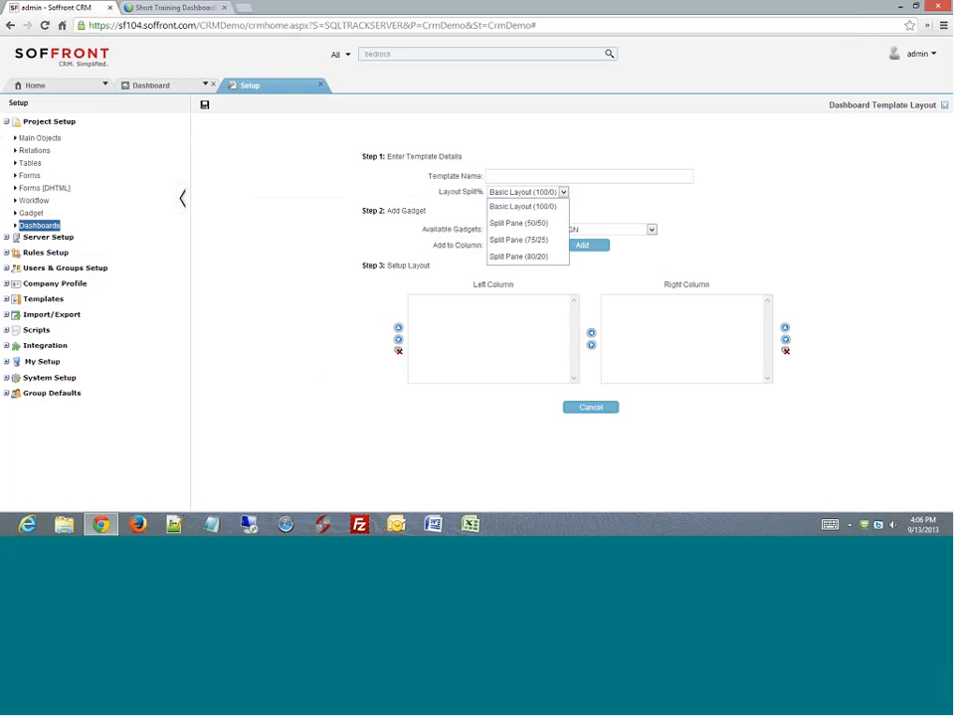
pyautogui.click(556, 207)
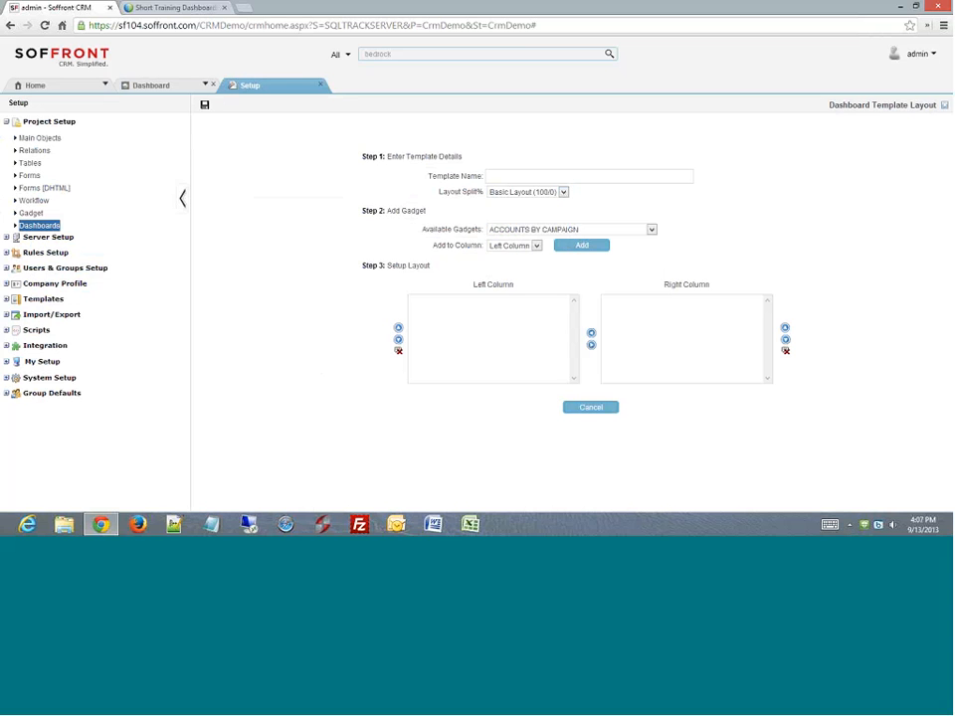
# - Browse the available gadgets without adding any, then set the layout to Split Pane (50/50)
pyautogui.click(651, 229)
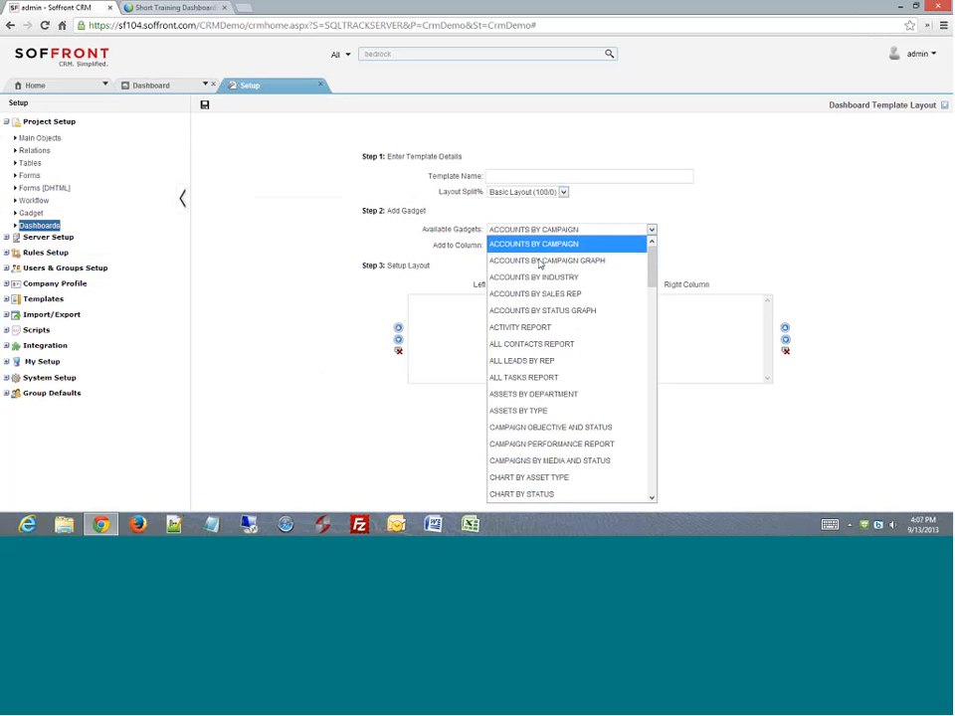
pyautogui.scroll(-2, 559, 409)
pyautogui.scroll(-10, 559, 409)
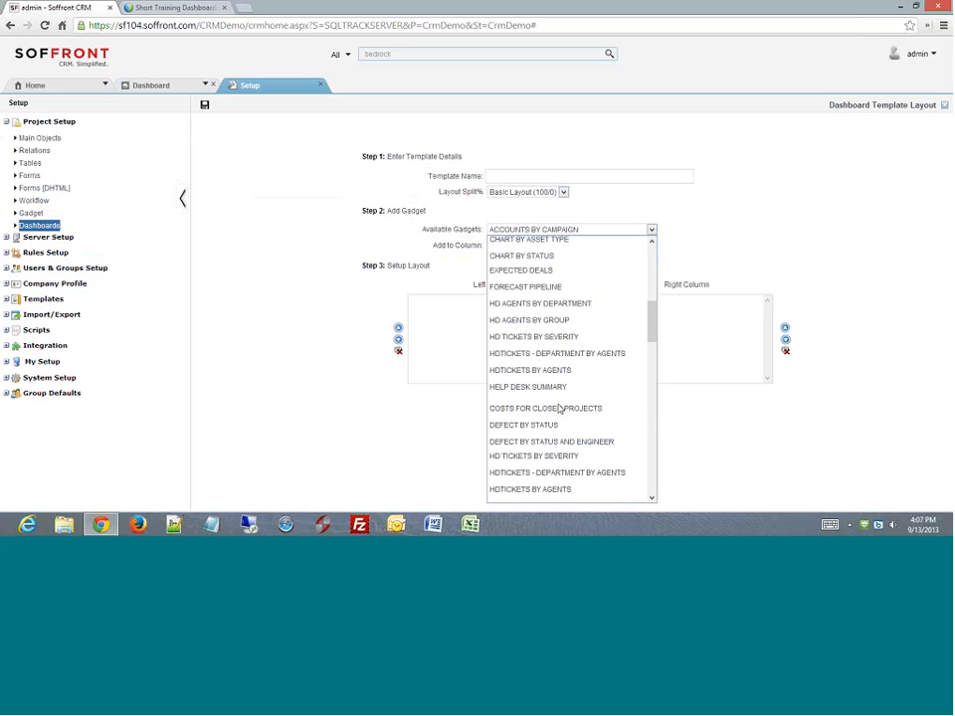
pyautogui.moveTo(652, 411); pyautogui.dragTo(653, 314)
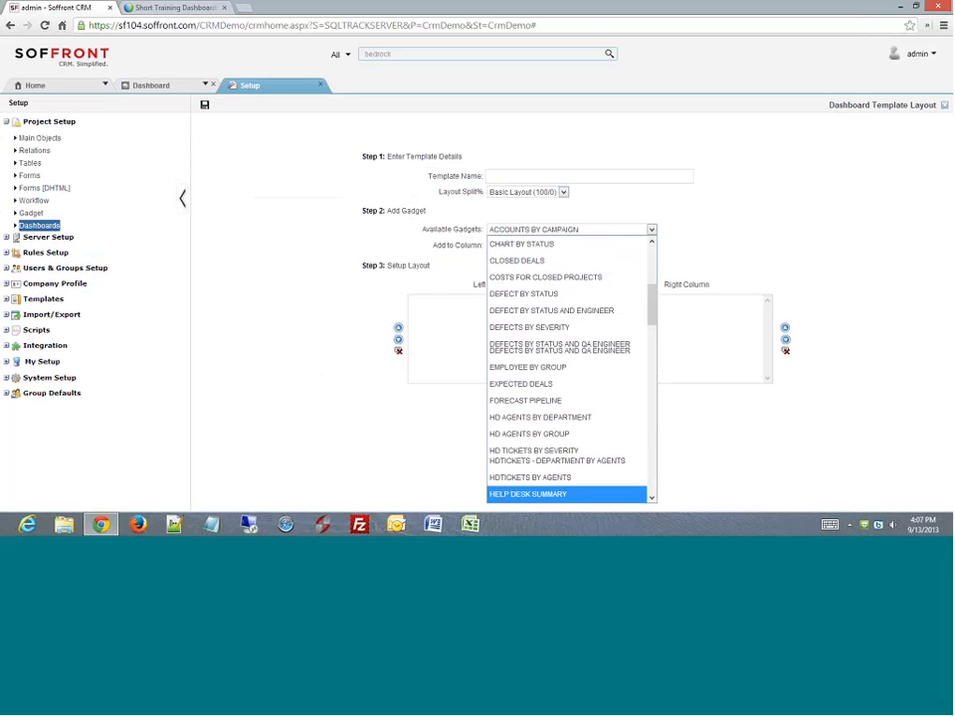
pyautogui.click(734, 253)
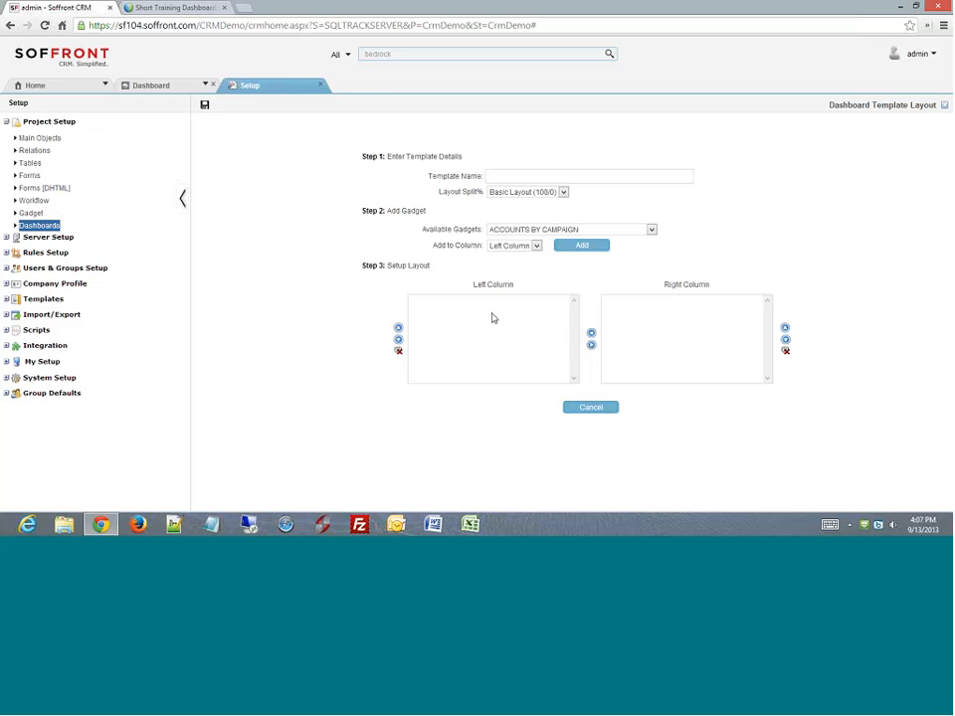
pyautogui.click(561, 192)
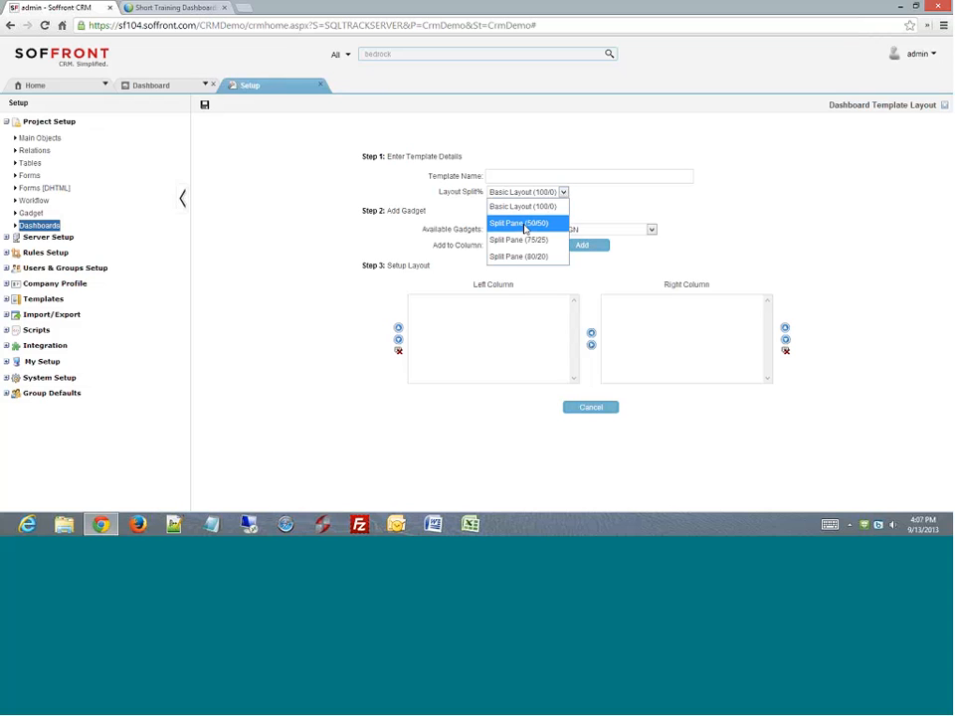
pyautogui.click(525, 229)
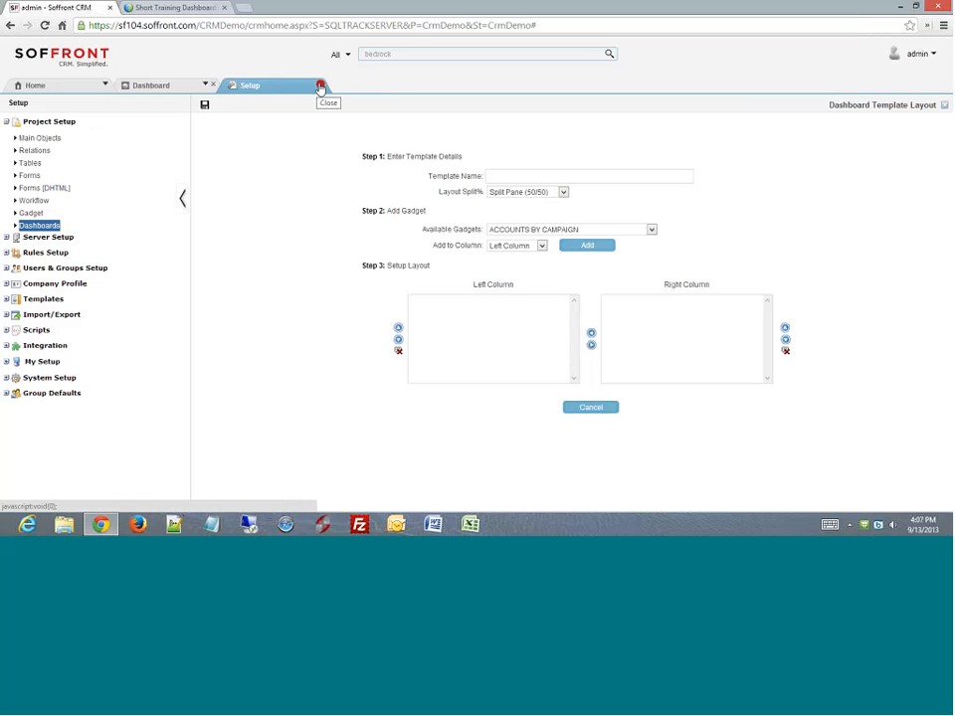
# - Switch to the Dashboard tab and choose the Tickets Dashboard from its list
pyautogui.click(165, 88)
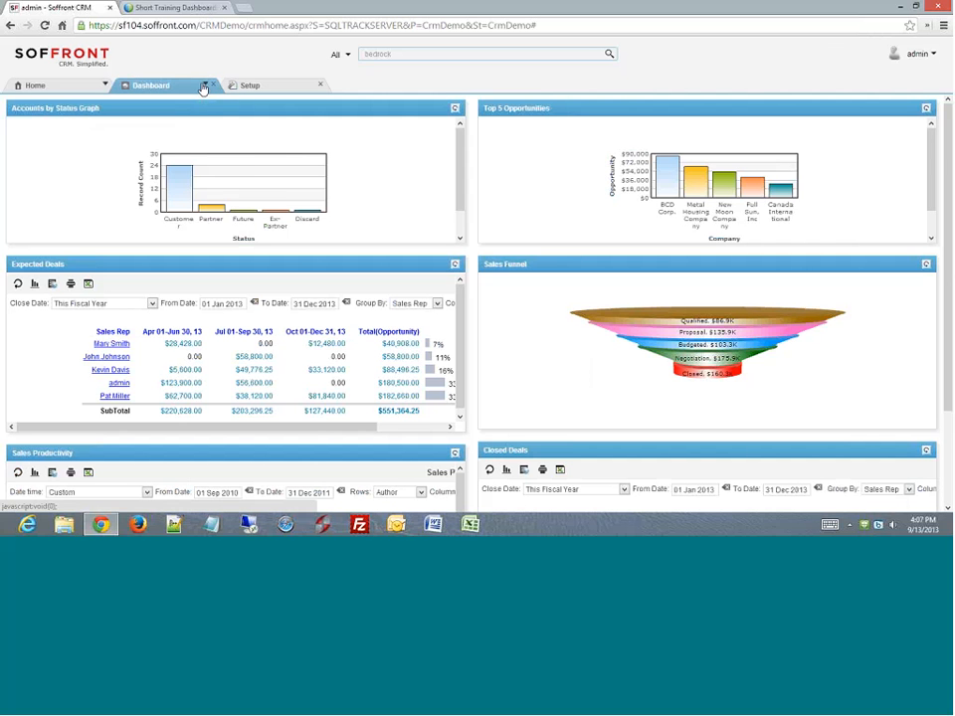
pyautogui.click(206, 86)
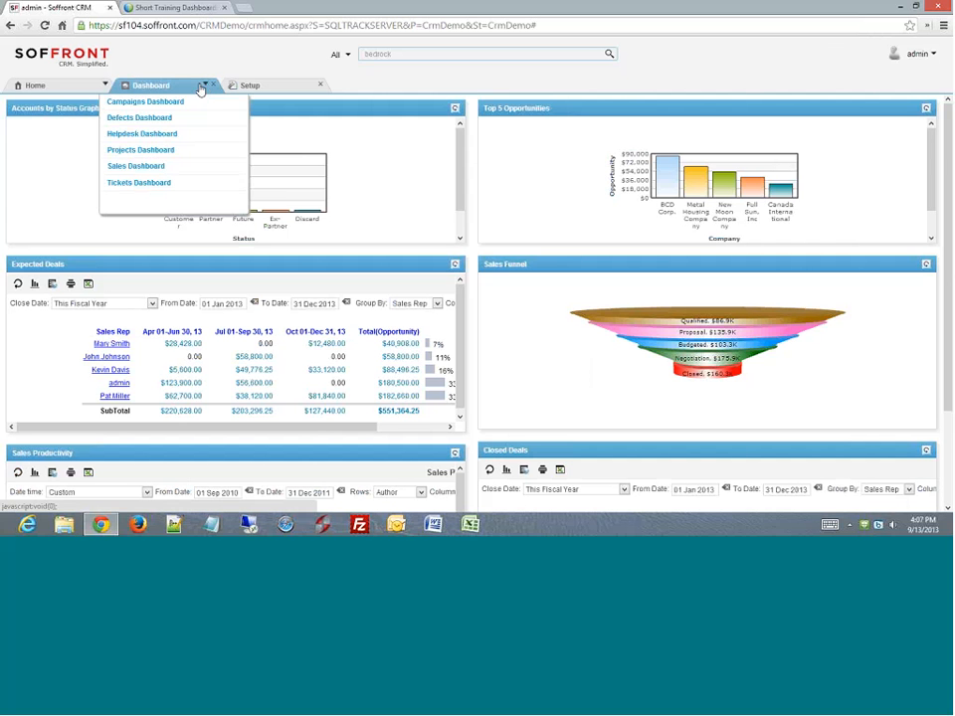
pyautogui.click(137, 186)
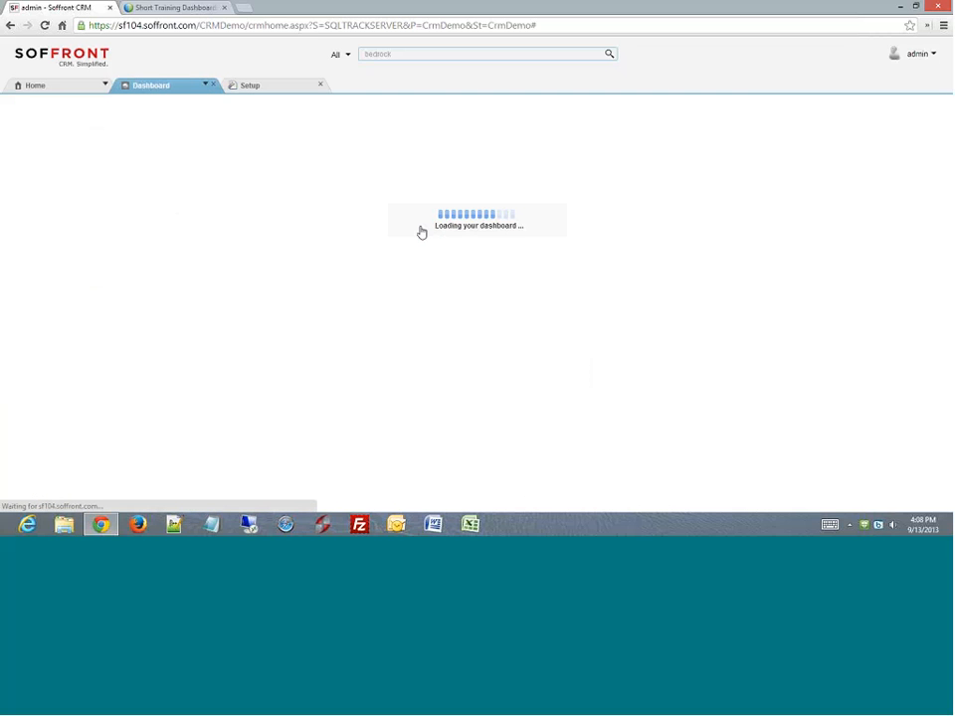